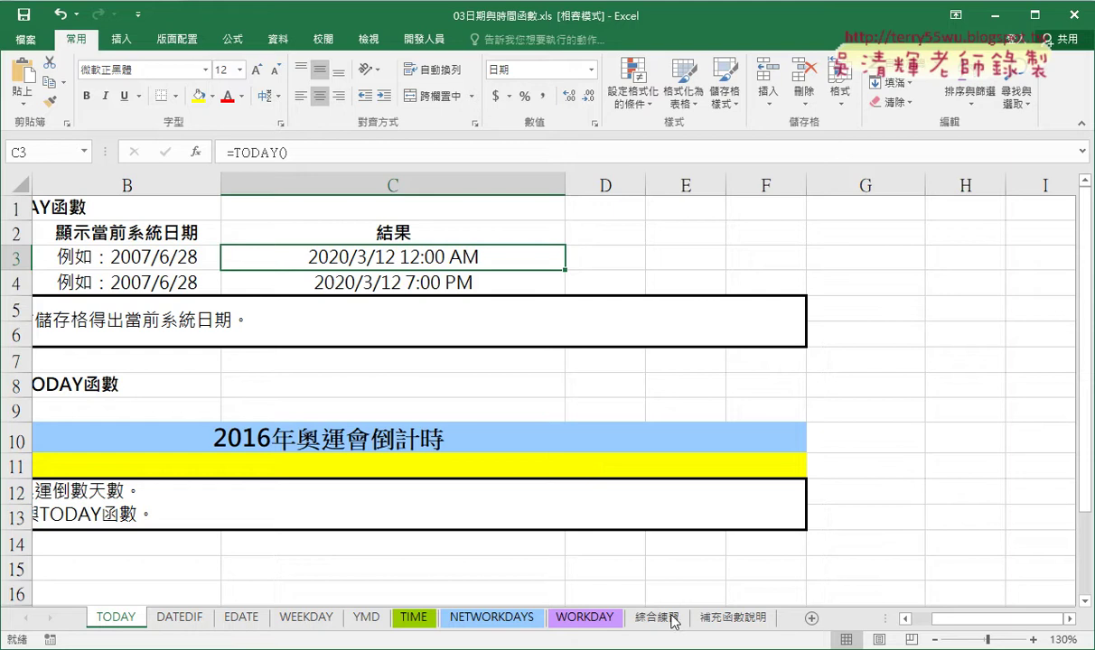
# Go back to the TODAY sheet and select cell C3.
pyautogui.click(643, 617)
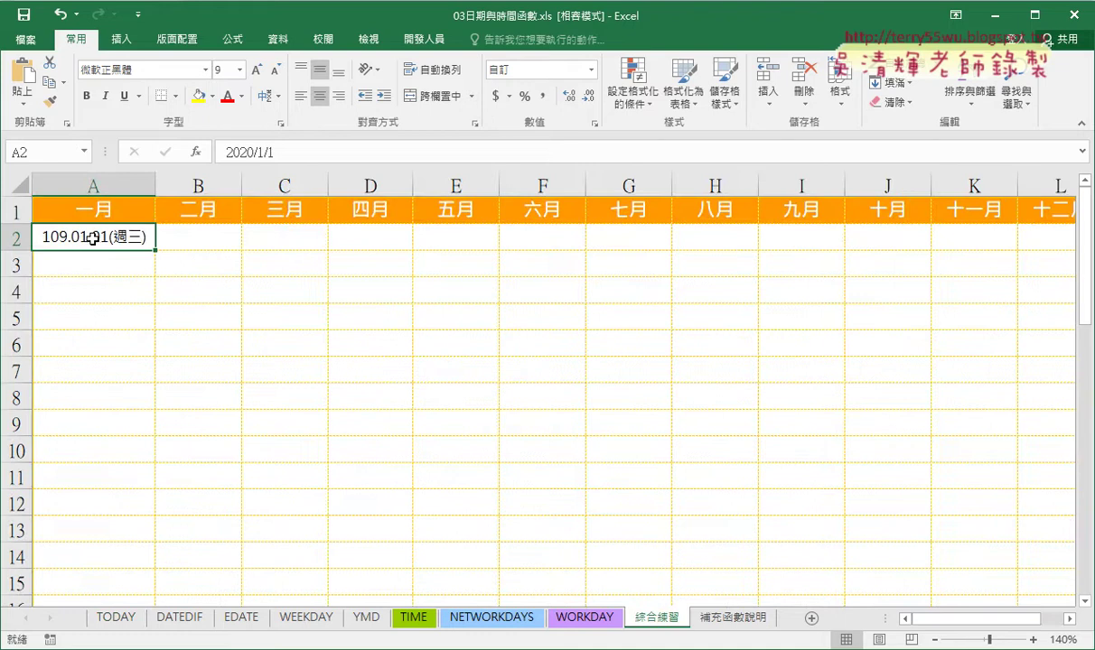
pyautogui.click(115, 618)
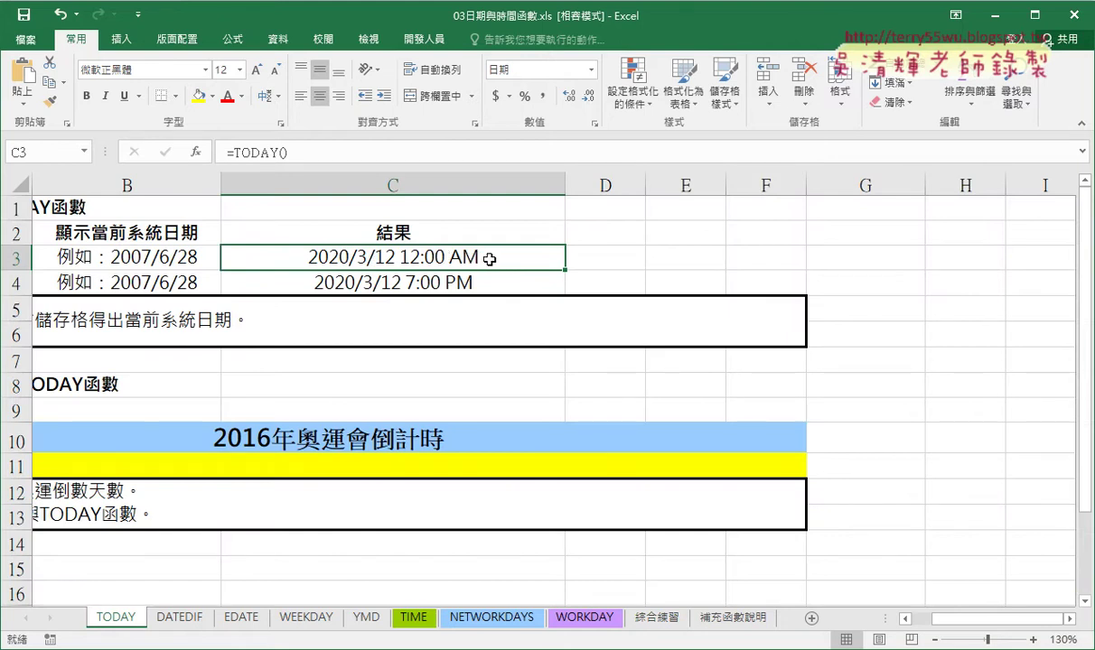
pyautogui.moveTo(494, 259); pyautogui.dragTo(490, 284)
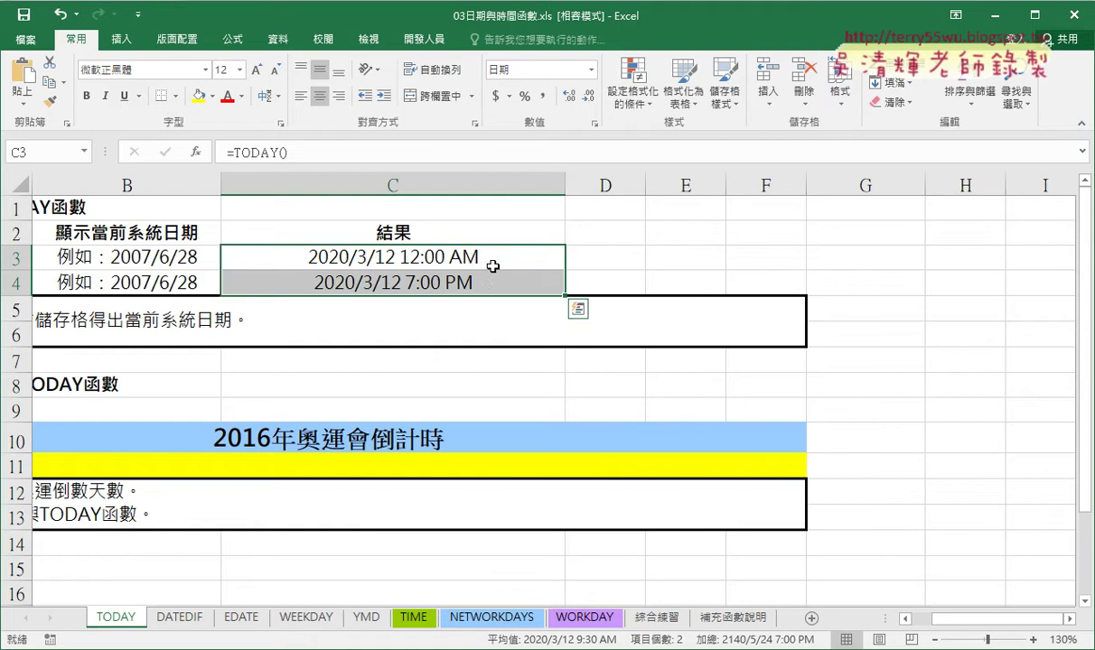
pyautogui.click(493, 255)
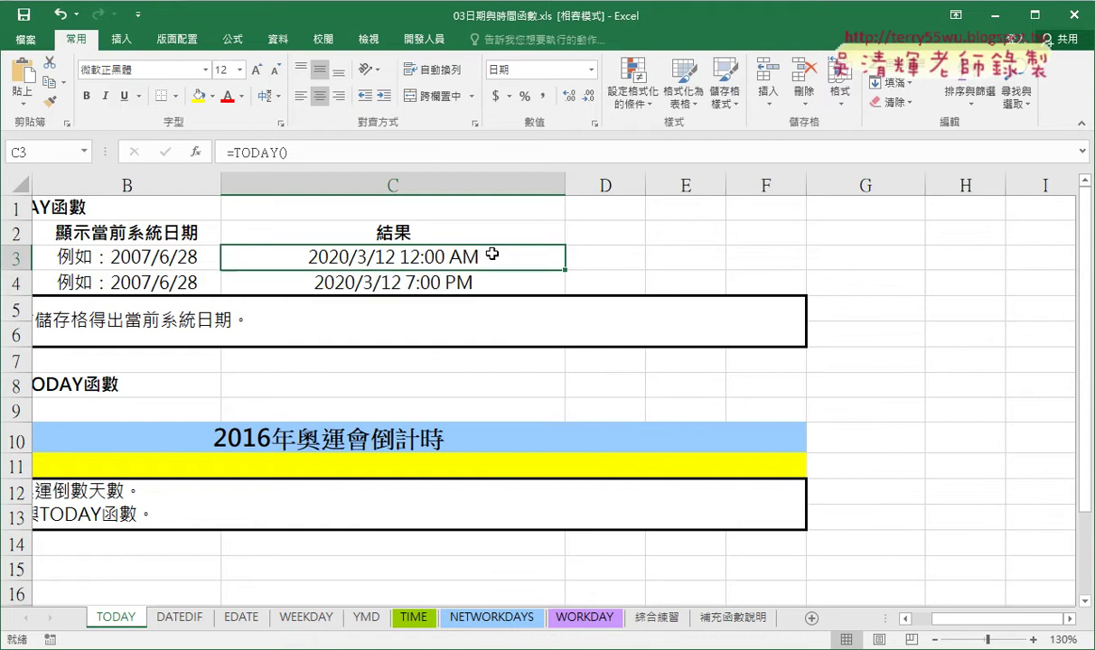
# Open Format Cells for C3, move the dialog aside, and show the 行事曆類型 calendar list.
pyautogui.rightClick(443, 261)
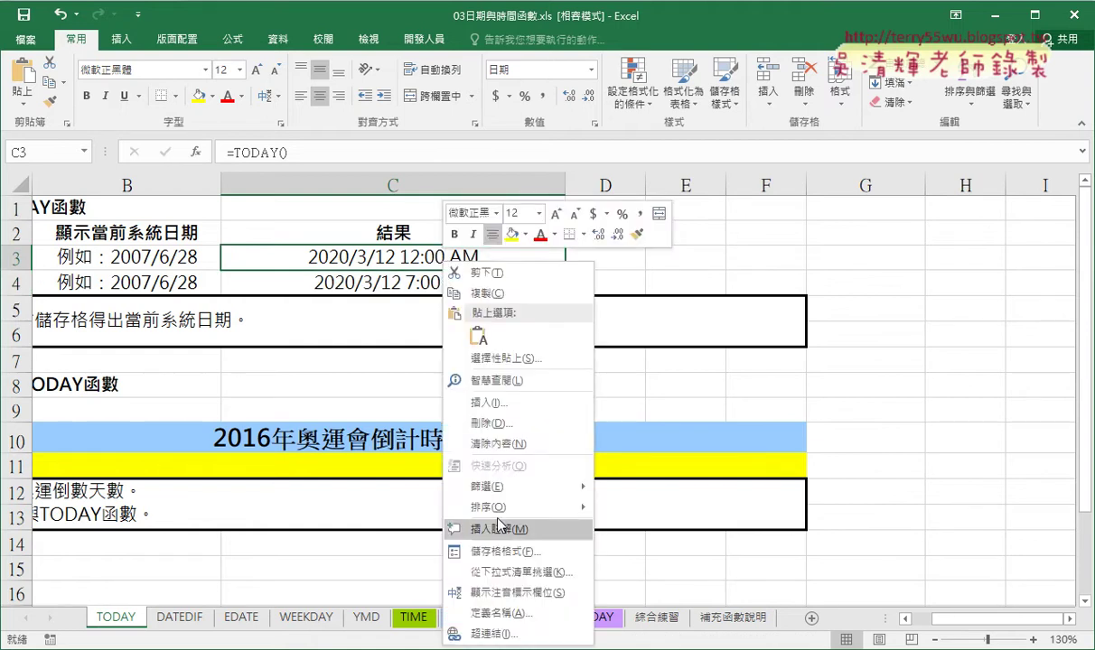
pyautogui.click(503, 561)
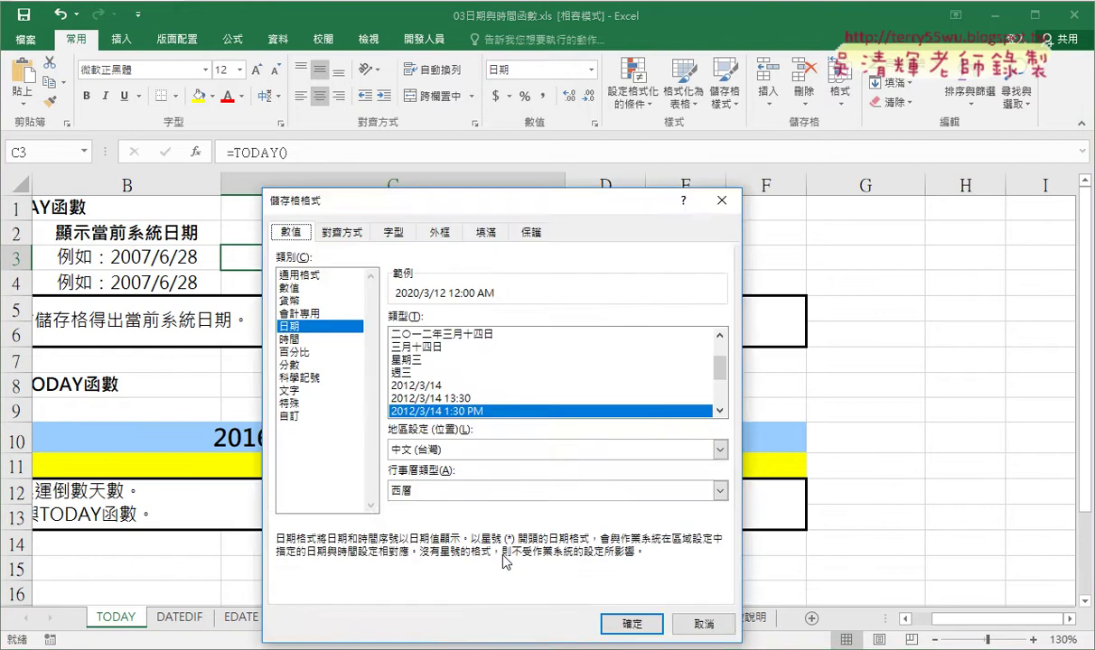
pyautogui.moveTo(598, 244)
pyautogui.mouseDown()
pyautogui.moveTo(705, 144)
pyautogui.moveTo(790, 112)
pyautogui.mouseUp()
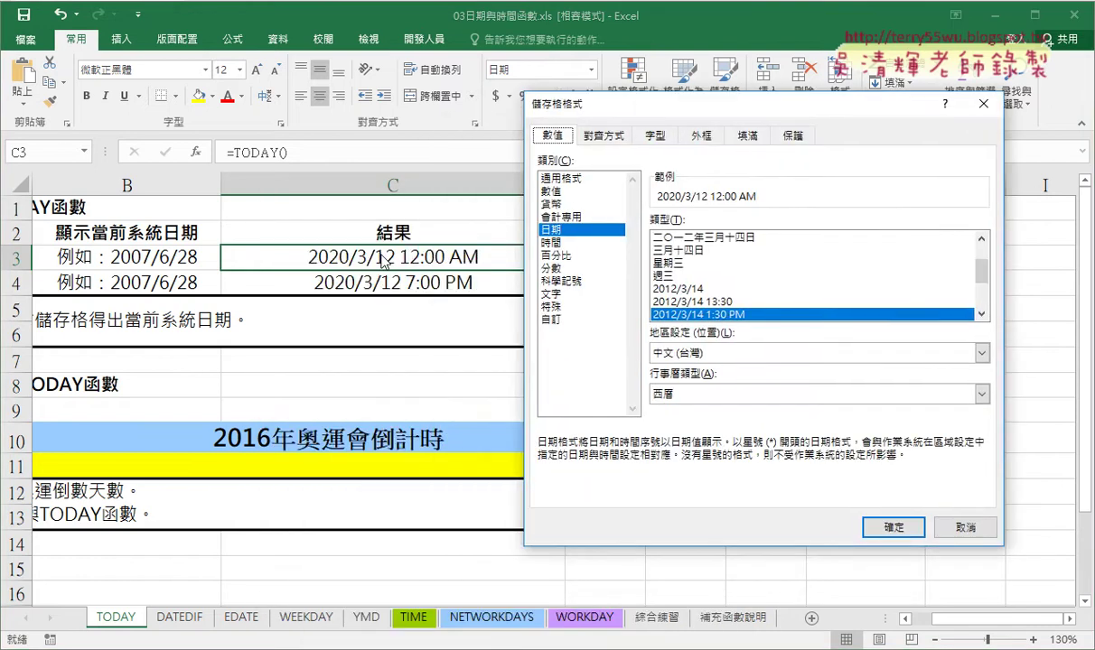
pyautogui.click(721, 395)
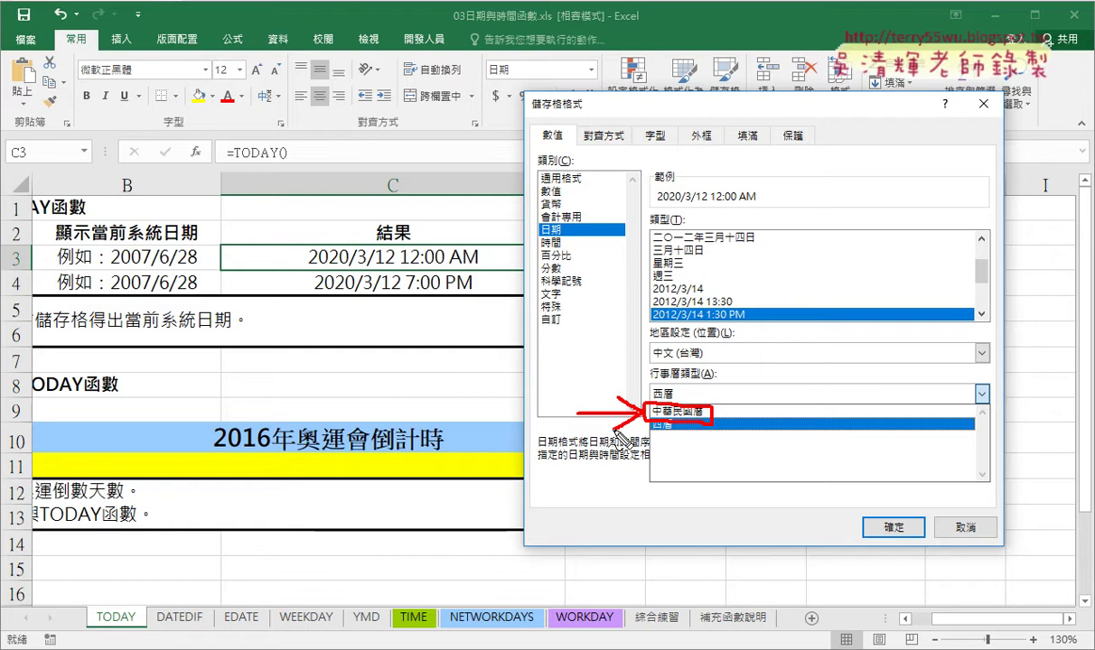
# Set the calendar type to 中華民國曆 and pick the 101/3/14 date type.
pyautogui.click(615, 435)
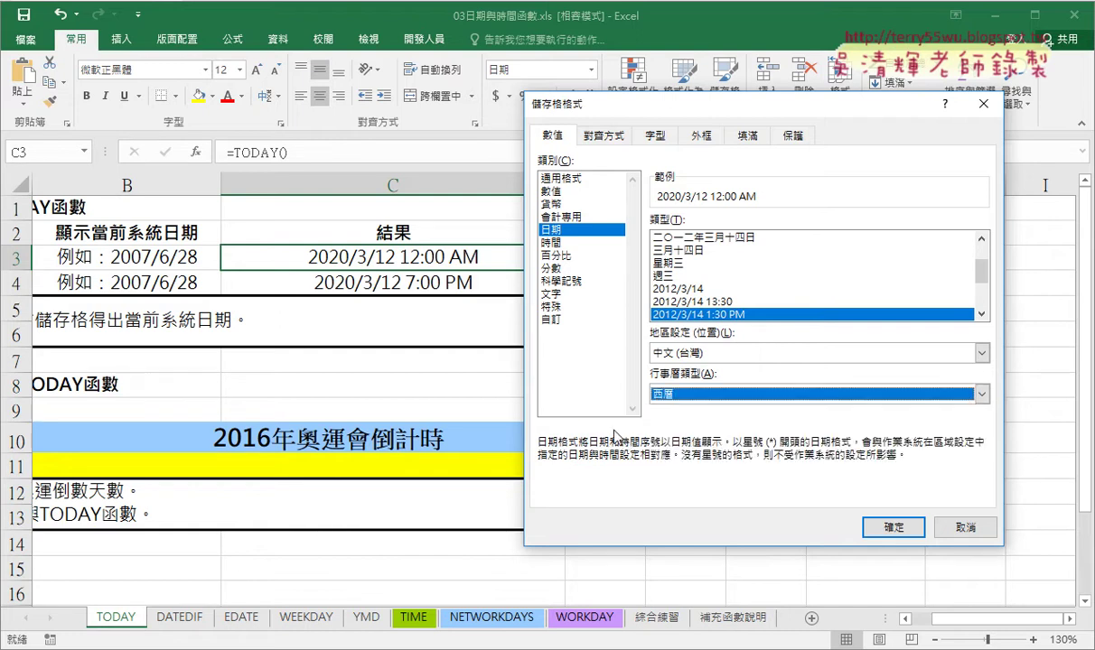
pyautogui.click(728, 395)
pyautogui.click(755, 411)
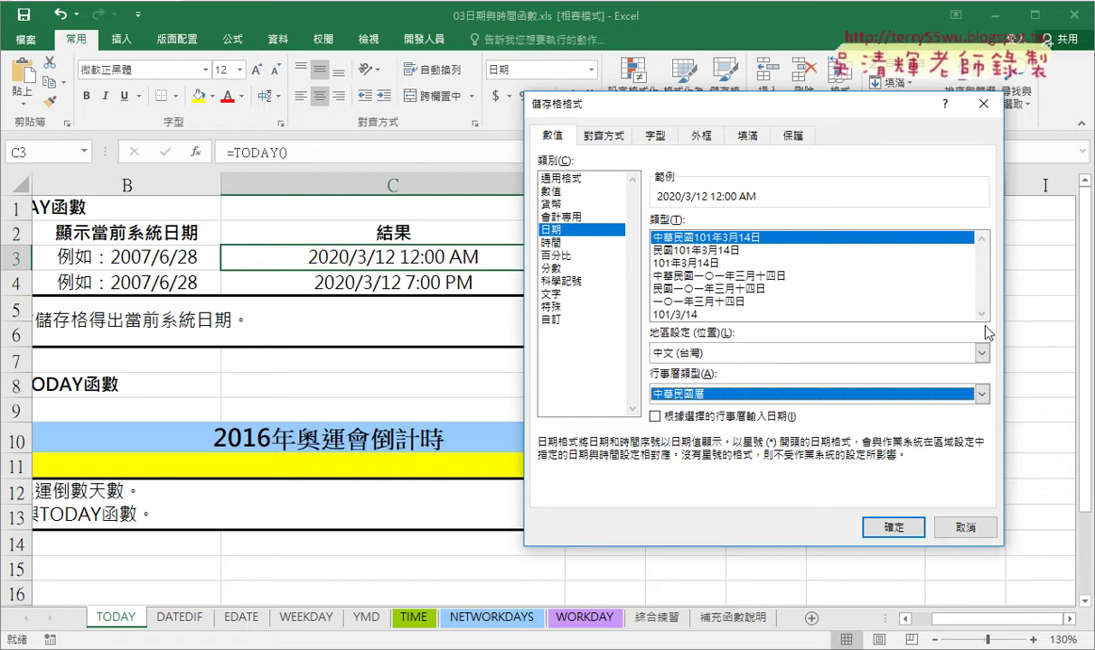
pyautogui.click(673, 313)
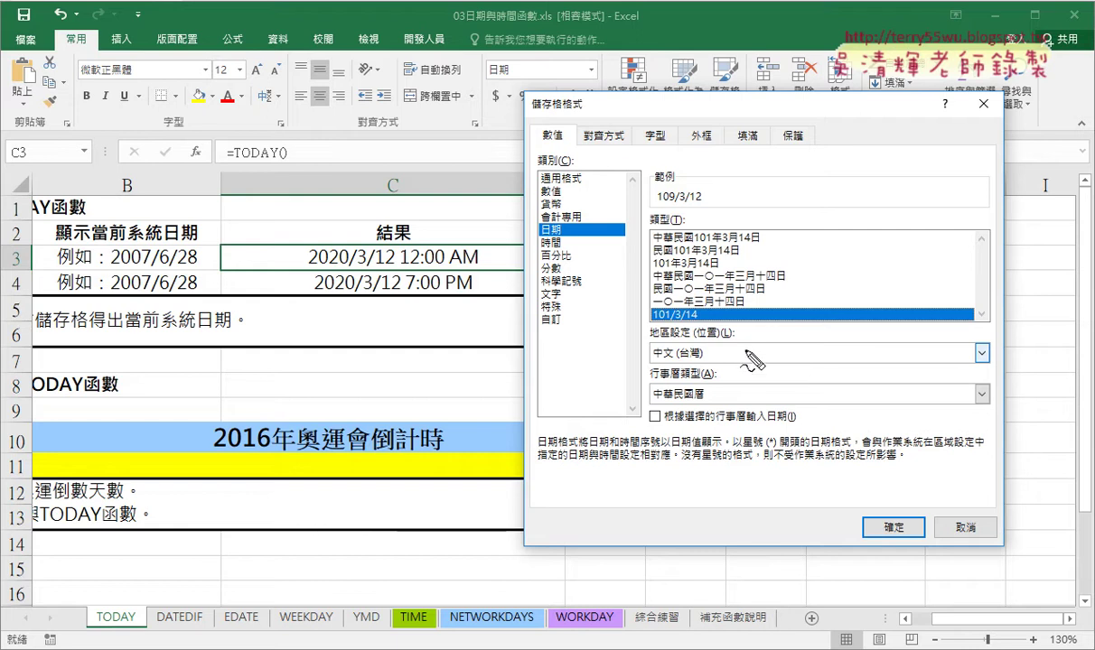
# Draw annotation arrows linking the date format to the 自訂 category.
pyautogui.moveTo(556, 311); pyautogui.dragTo(562, 345)
pyautogui.moveTo(735, 322); pyautogui.dragTo(624, 323)
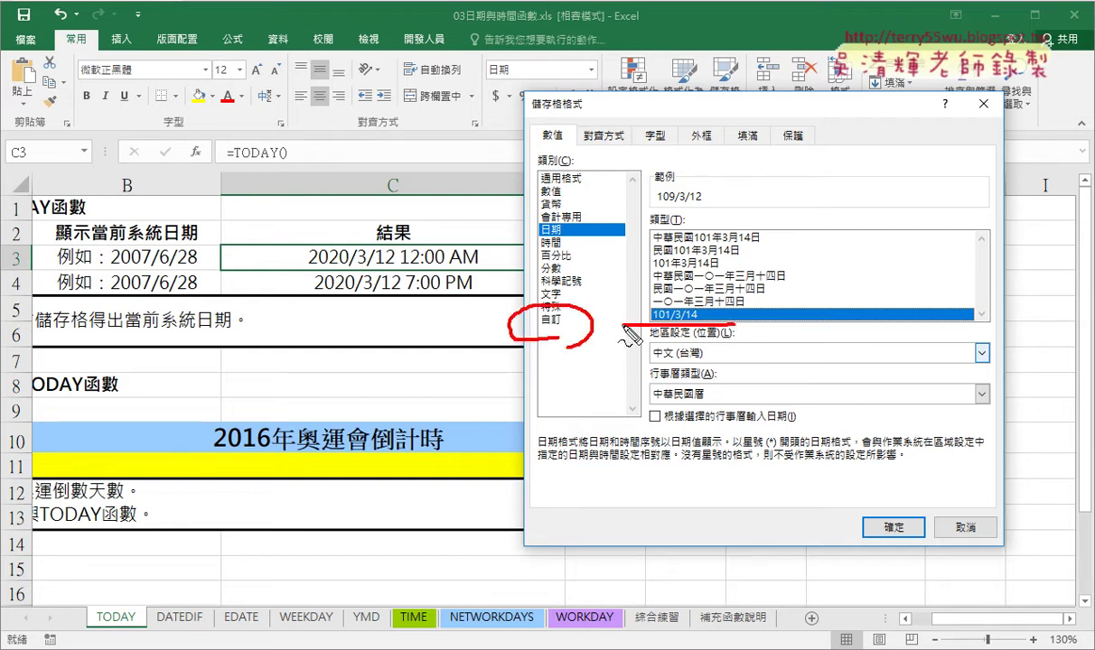
pyautogui.moveTo(579, 235); pyautogui.dragTo(532, 239)
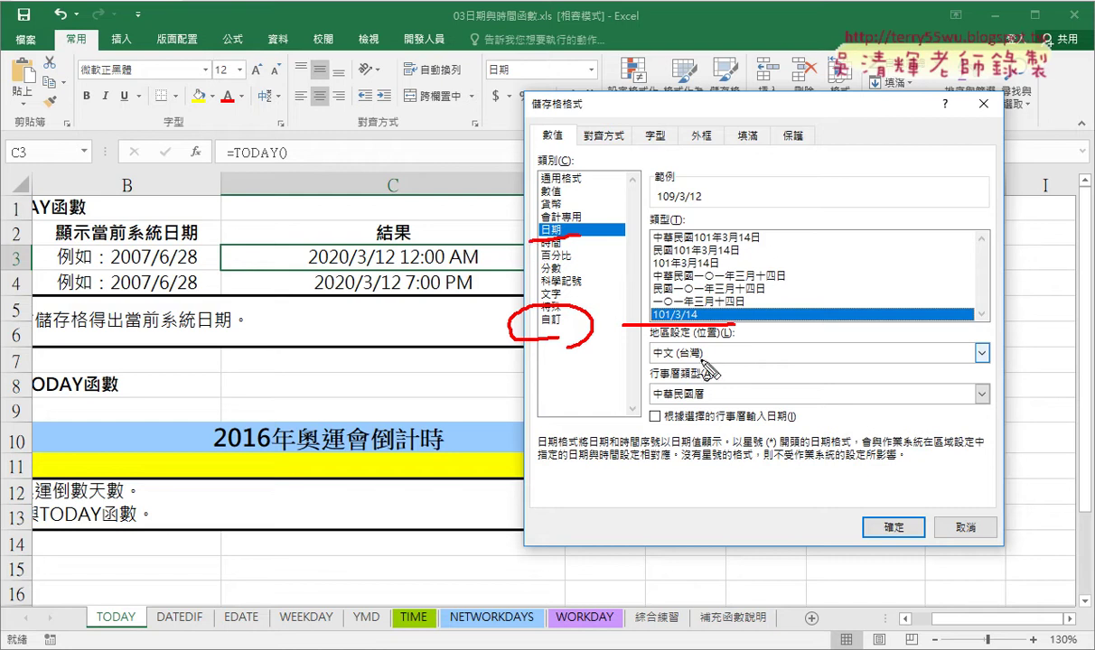
pyautogui.moveTo(676, 327)
pyautogui.mouseDown()
pyautogui.moveTo(589, 352)
pyautogui.moveTo(599, 357)
pyautogui.mouseUp()
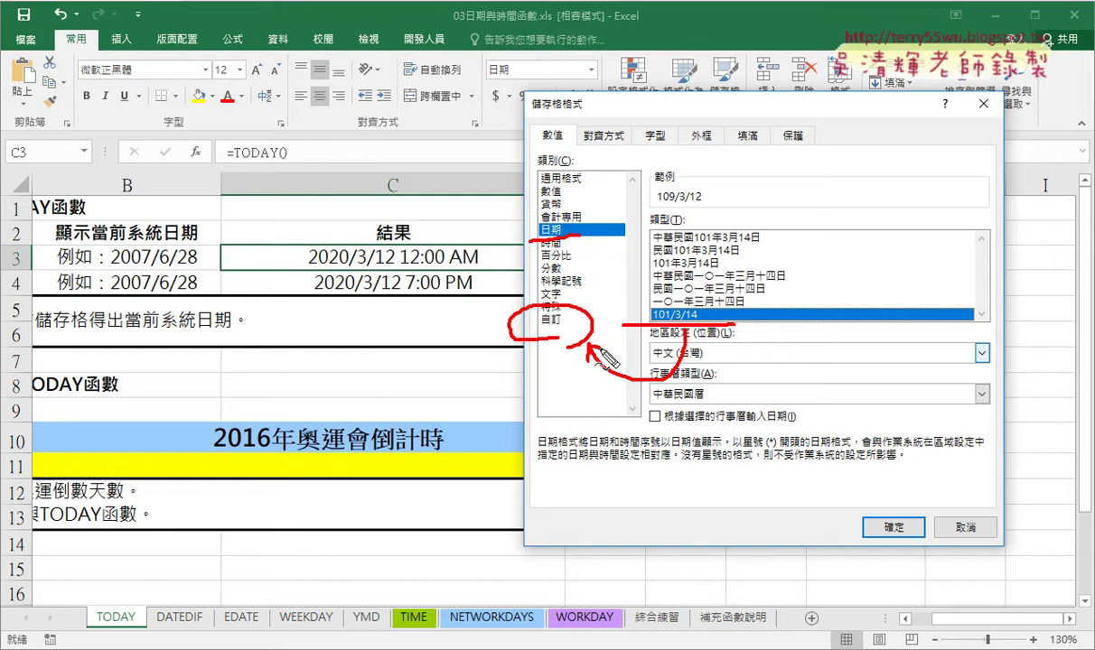
# Clear the annotations, switch to 自訂, and replace the date code's slashes with dots.
pyautogui.press('Escape')
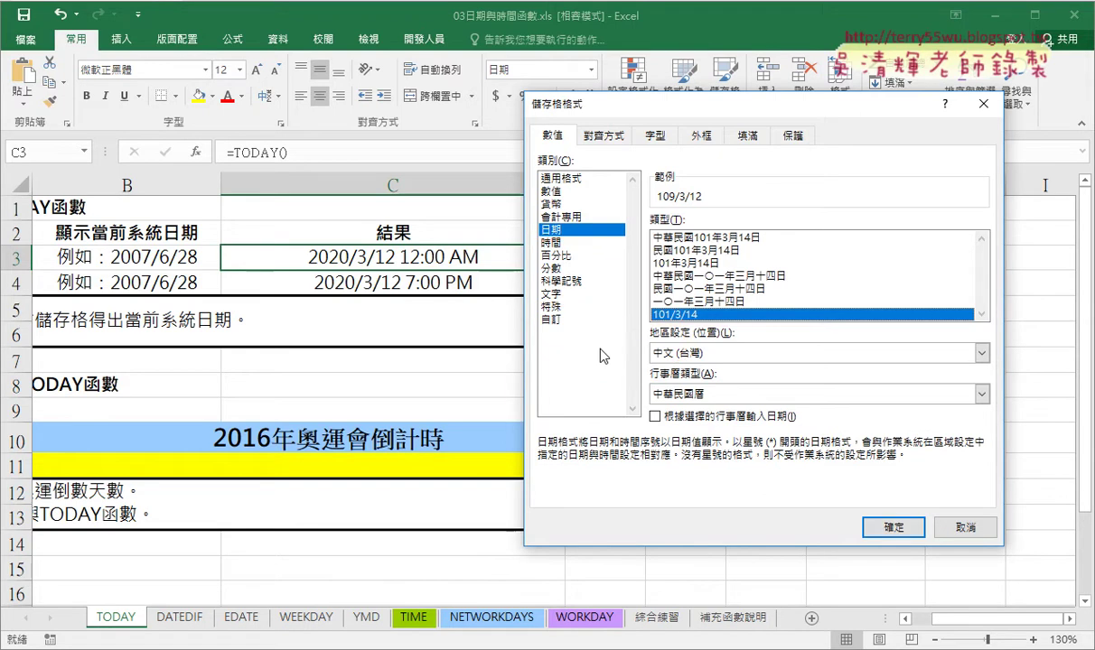
pyautogui.click(552, 319)
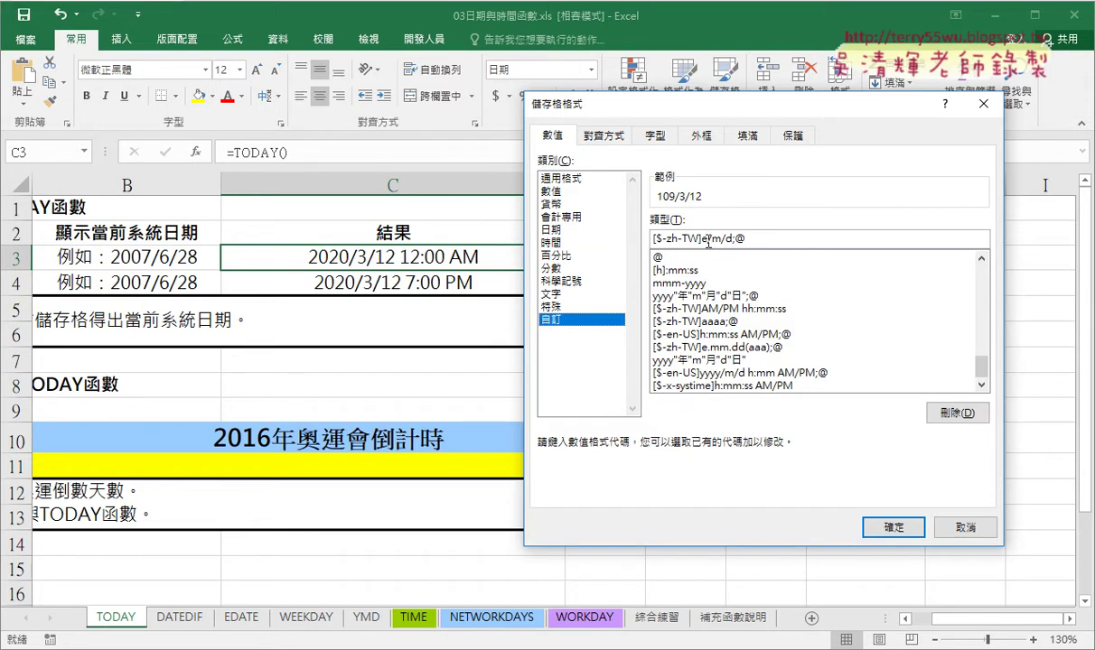
pyautogui.moveTo(702, 239); pyautogui.dragTo(652, 239)
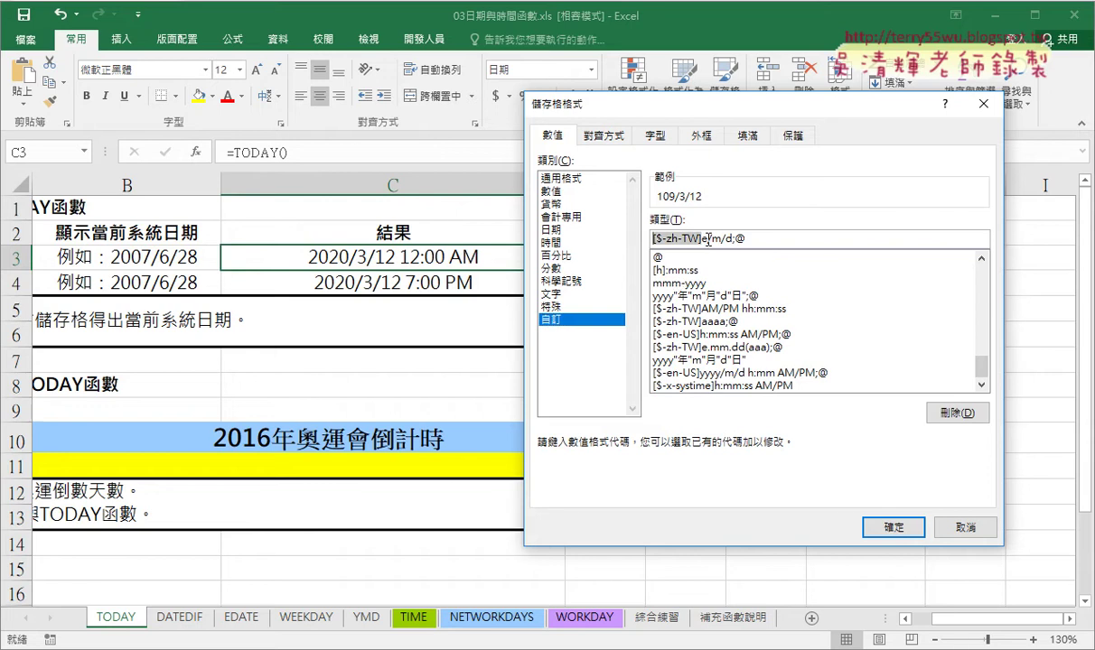
pyautogui.press('Right')
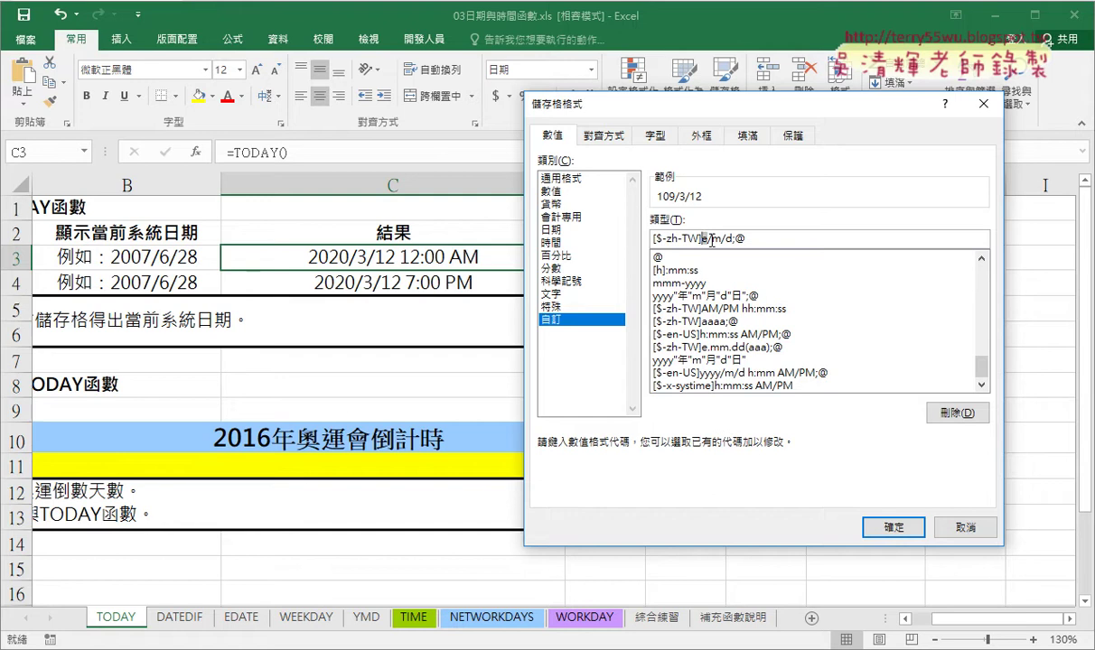
pyautogui.press('Right')
pyautogui.press('Right')
pyautogui.press('BackSpace')
pyautogui.write('.')
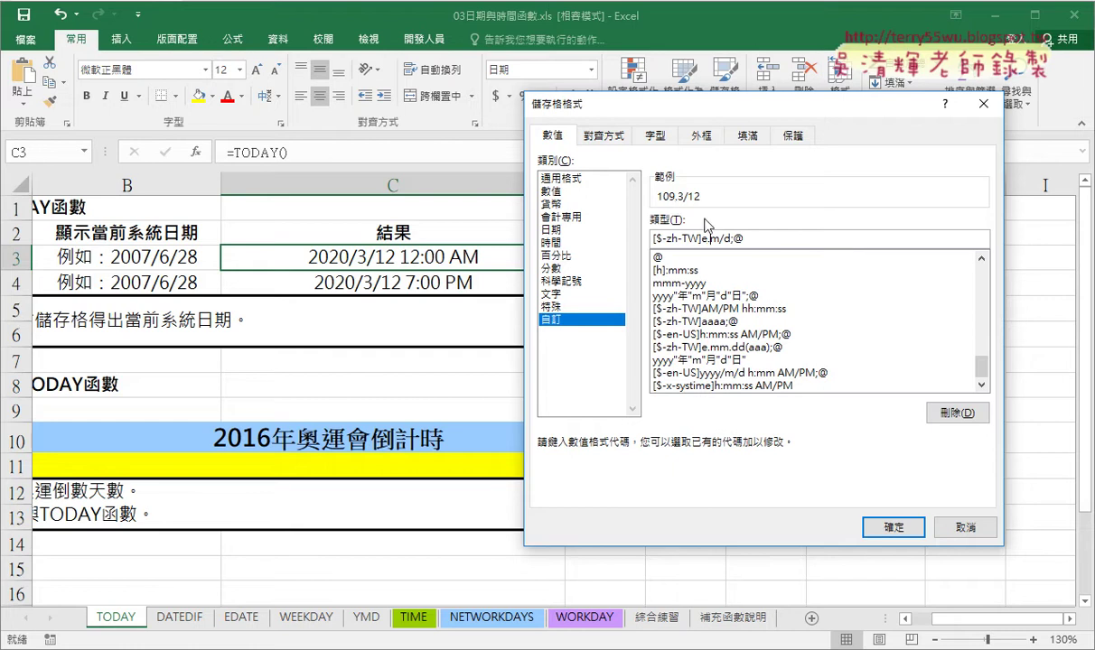
pyautogui.press('Right')
pyautogui.press('Right')
pyautogui.press('BackSpace')
pyautogui.write('.')
# Make the code e.mm.dd and append the weekday (aaa) to give [$-zh-TW]e.mm.dd(aaa);@.
pyautogui.press('Left')
pyautogui.write('0')
pyautogui.press('BackSpace')
pyautogui.write('m')
pyautogui.press('Right')
pyautogui.press('Right')
pyautogui.write('d')
pyautogui.press('BackSpace')
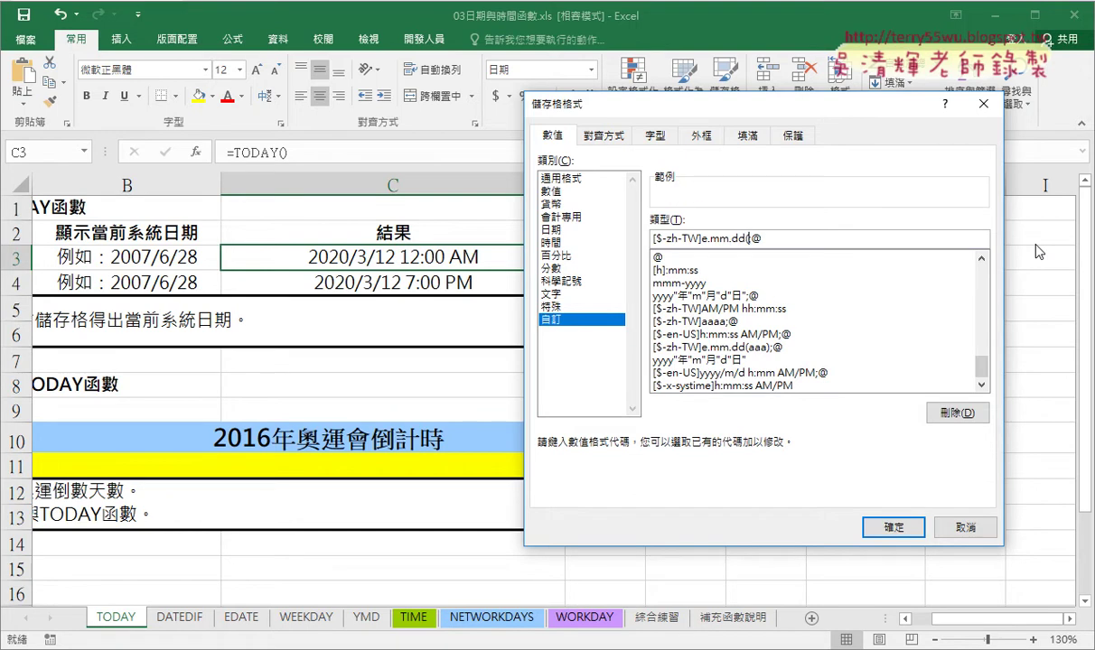
pyautogui.write(')')
pyautogui.write('a')
pyautogui.write('a')
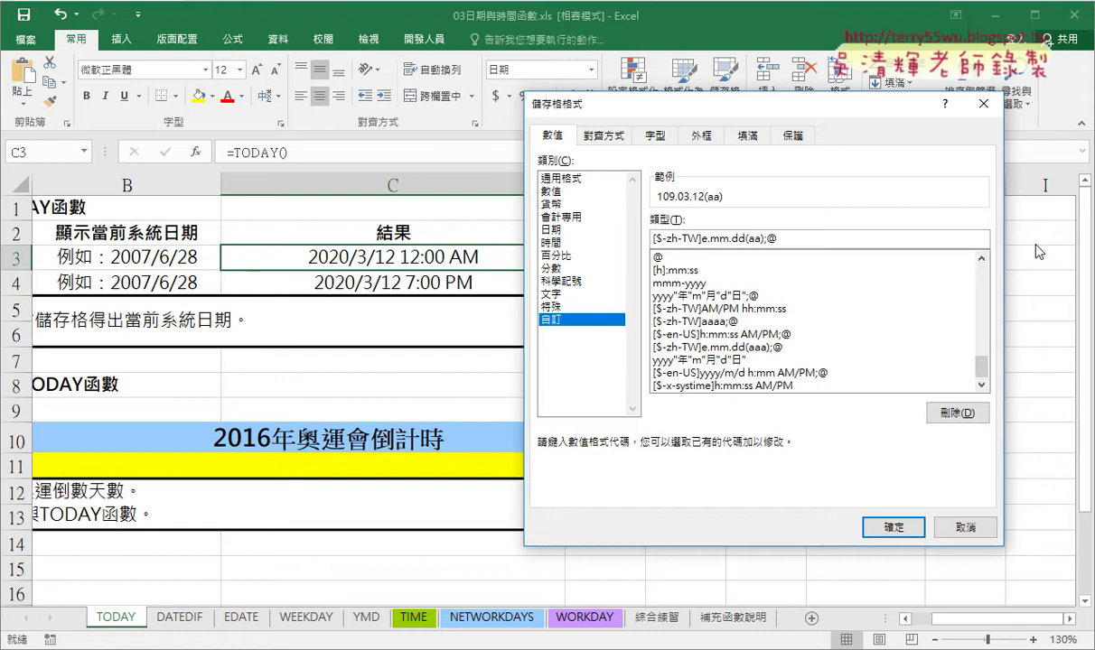
pyautogui.write('a')
pyautogui.write('a')
pyautogui.press('BackSpace')
# Apply the ROC format to C3 and copy it onto C4 with Format Painter.
pyautogui.click(903, 524)
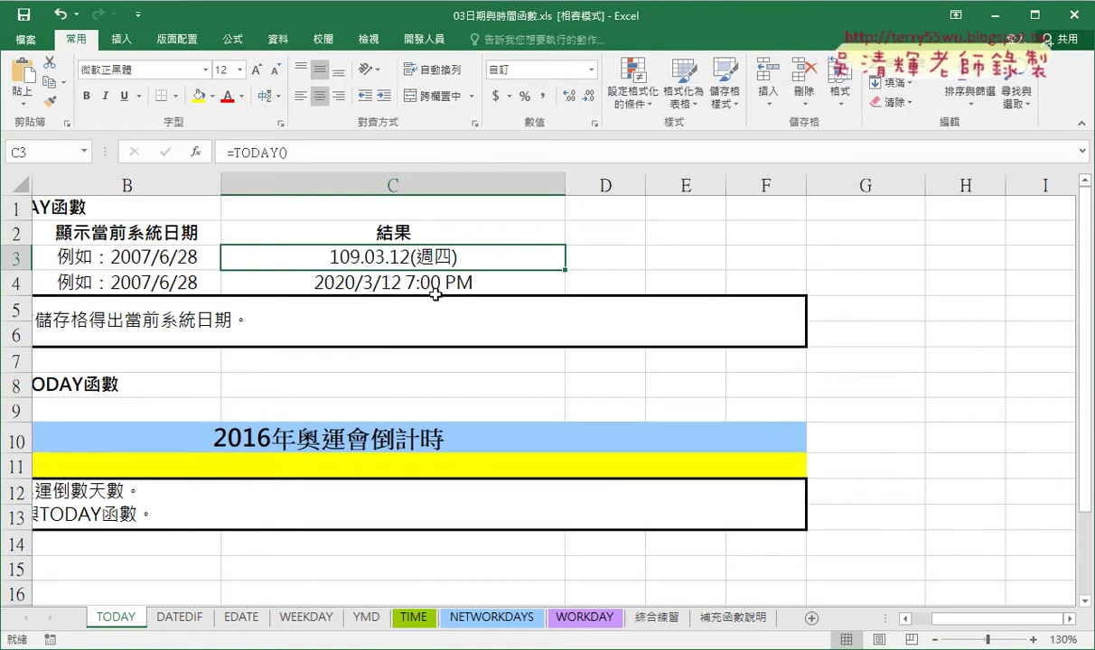
pyautogui.click(50, 101)
pyautogui.click(398, 284)
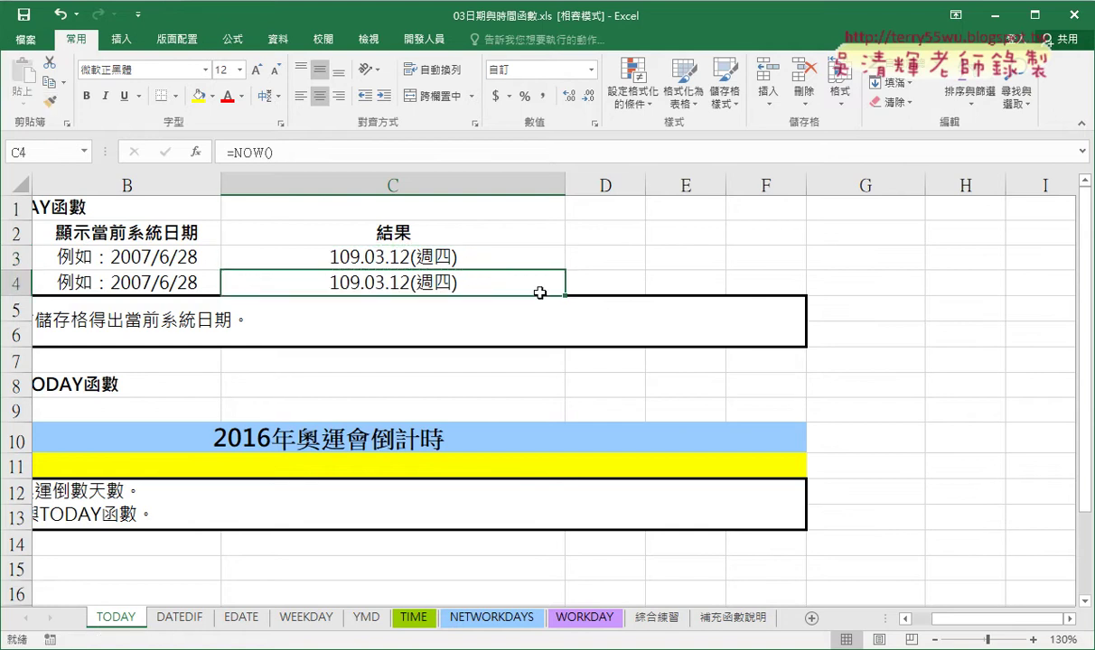
pyautogui.click(357, 254)
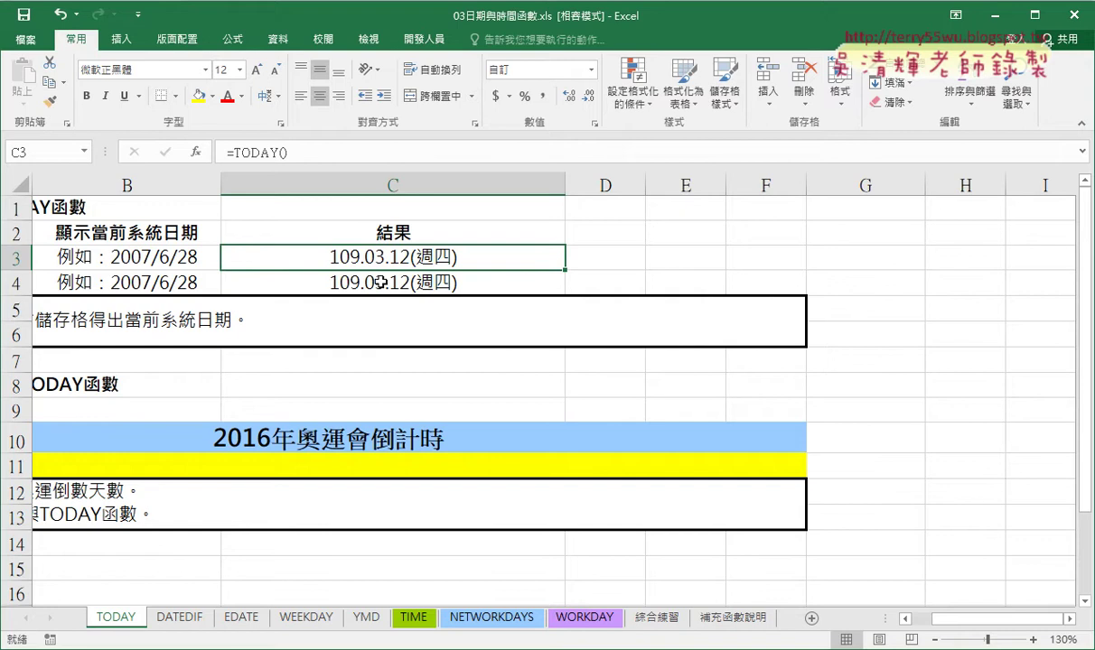
pyautogui.click(361, 276)
pyautogui.click(553, 257)
# Reopen C3's Format Cells and preview the 西曆 週三 date type. Then highlight 'aaa' in the custom code.
pyautogui.rightClick(469, 260)
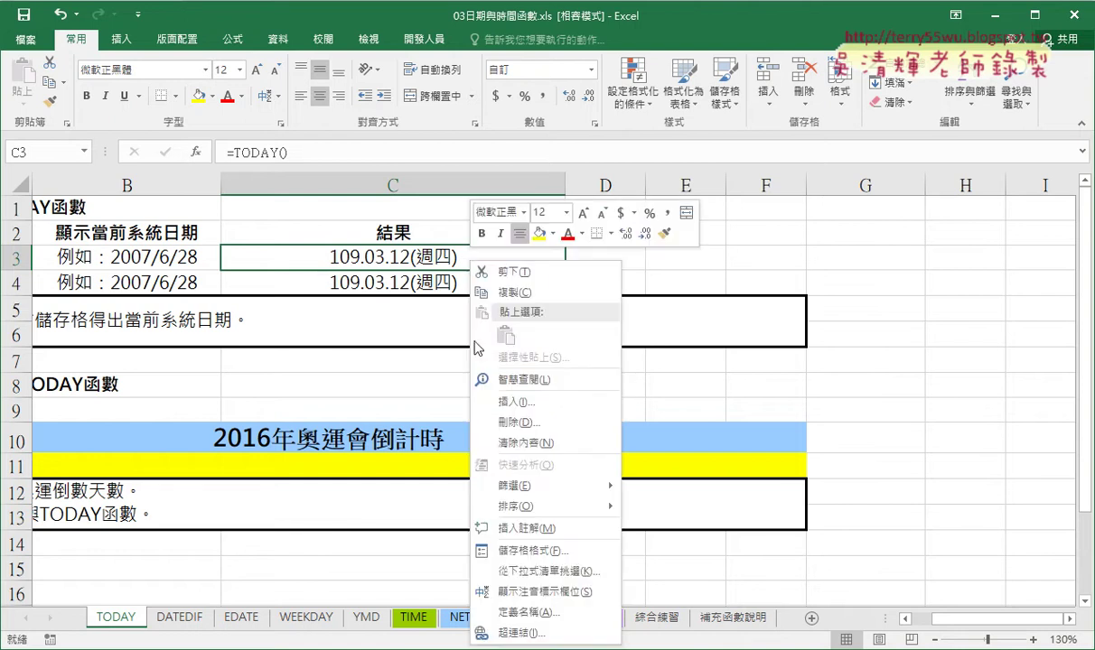
pyautogui.click(509, 556)
pyautogui.moveTo(512, 181); pyautogui.dragTo(667, 50)
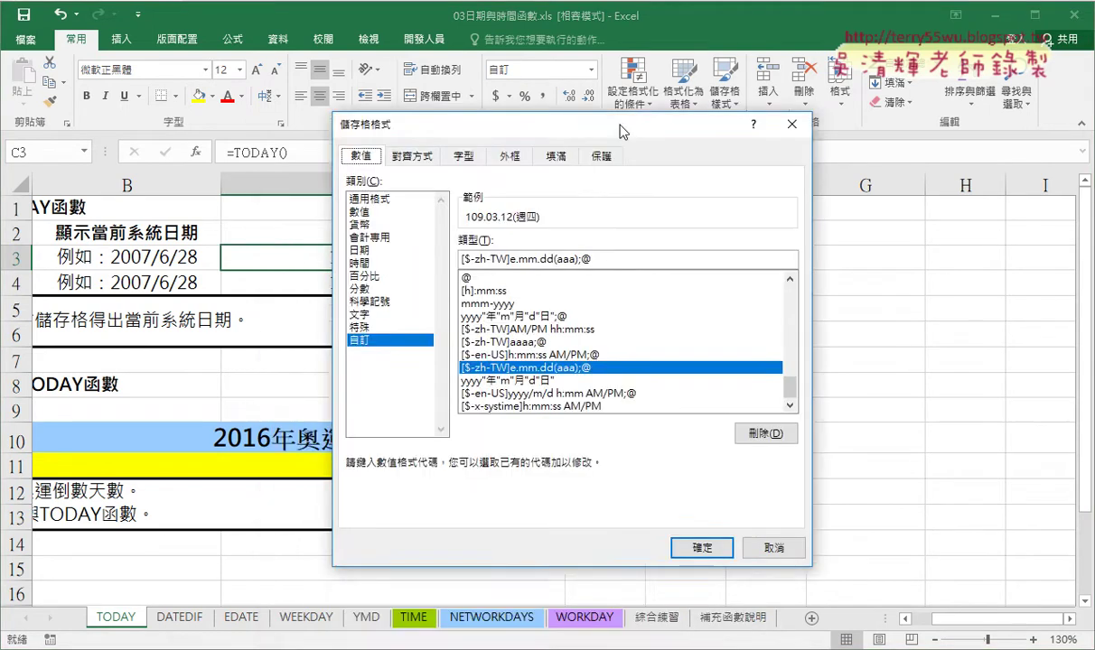
pyautogui.click(451, 166)
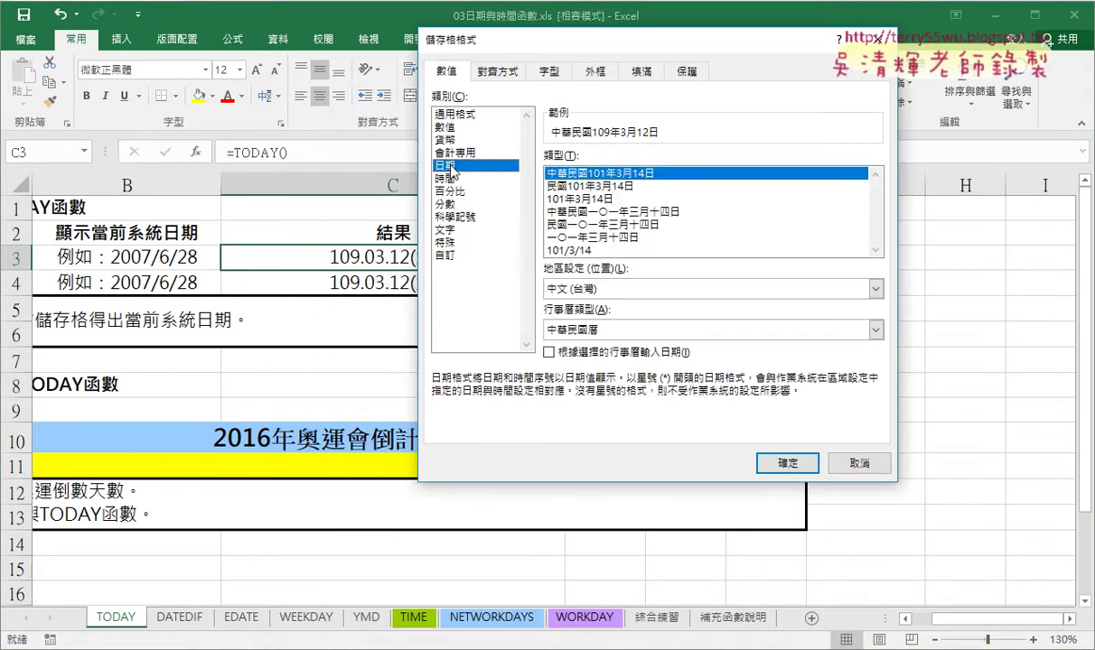
pyautogui.click(560, 330)
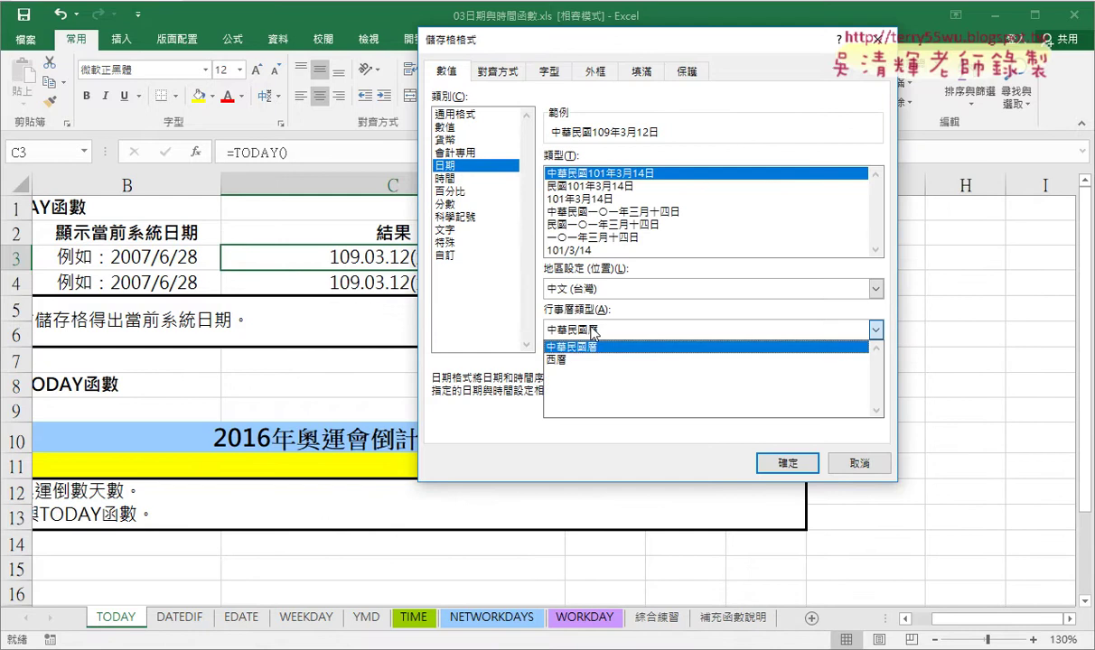
pyautogui.click(592, 360)
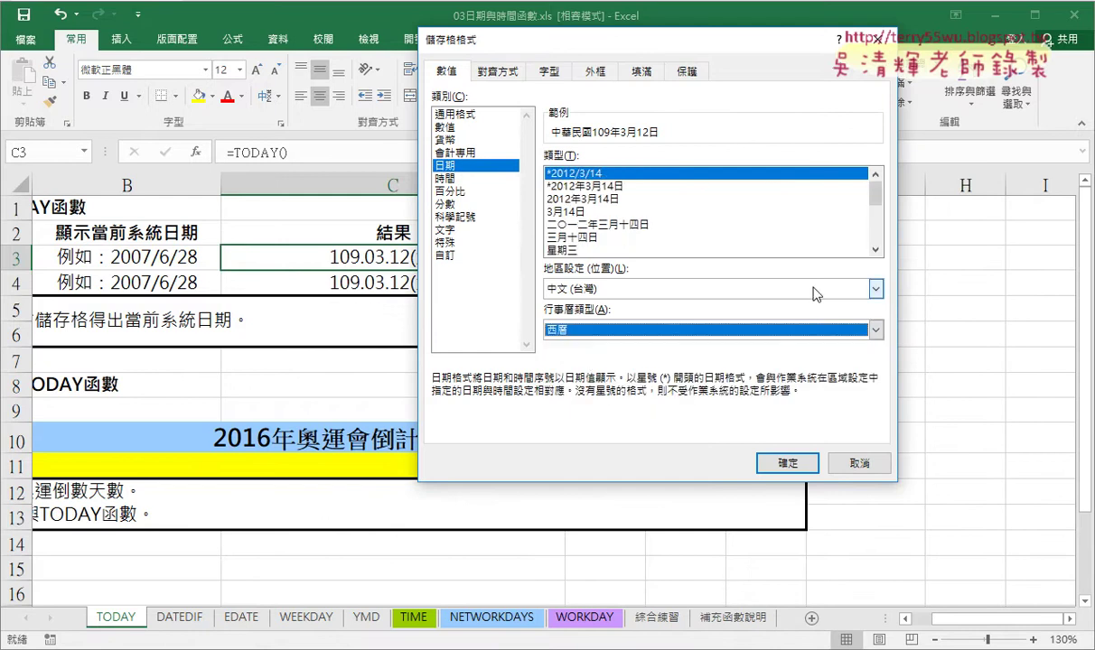
pyautogui.click(875, 250)
pyautogui.click(875, 251)
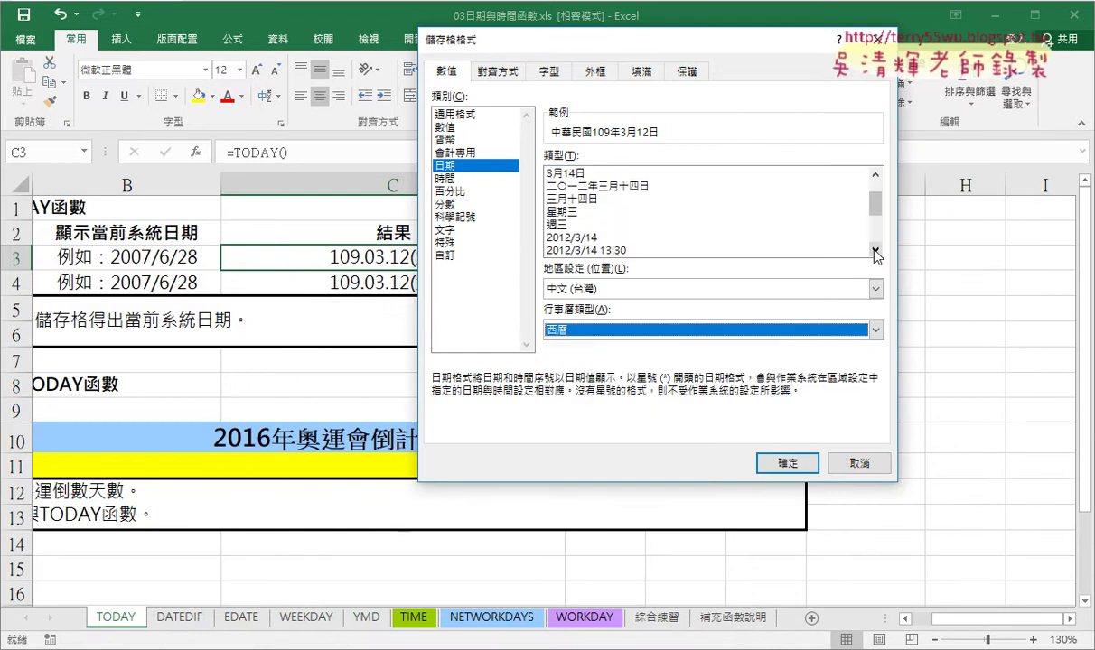
pyautogui.click(563, 225)
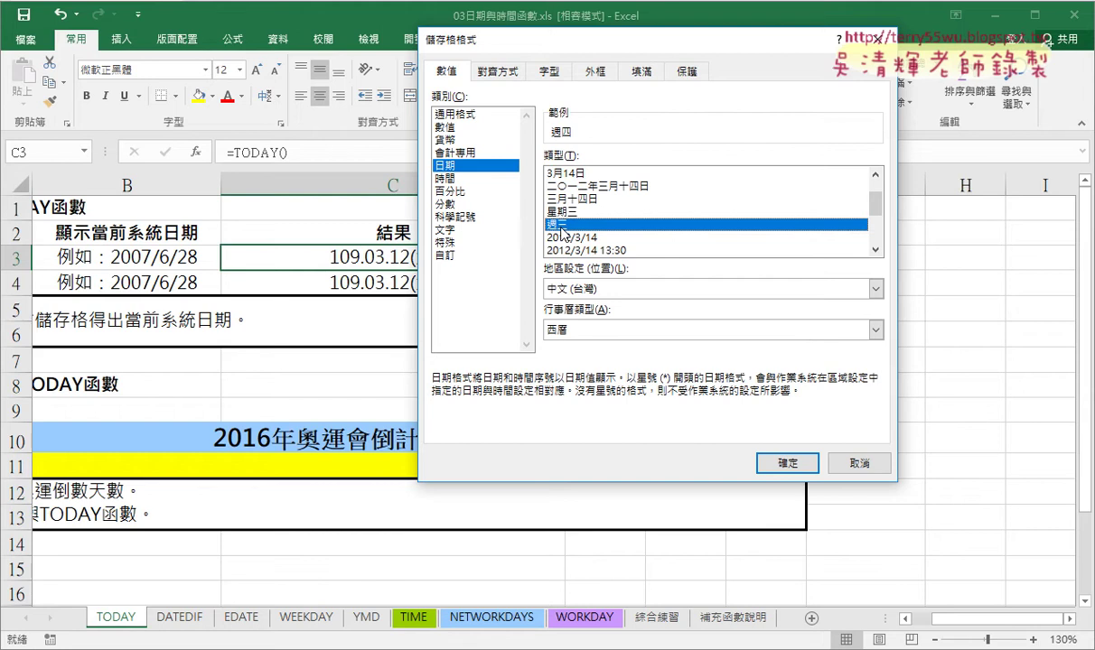
pyautogui.click(450, 257)
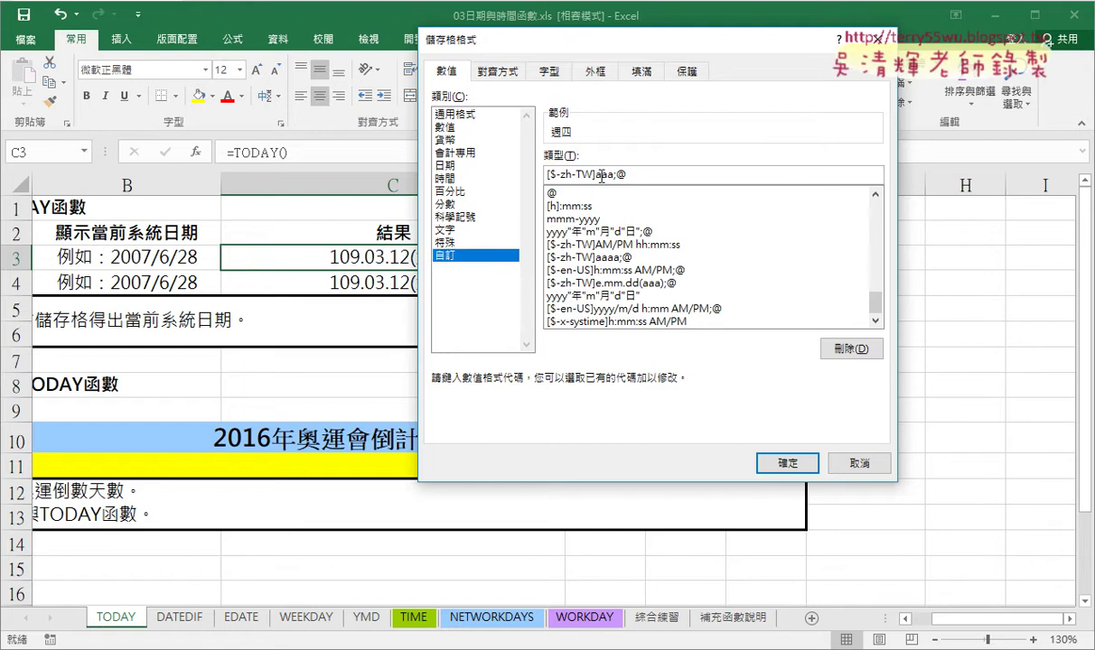
pyautogui.moveTo(596, 175); pyautogui.dragTo(614, 177)
# Cancel, then open Format Cells for C4 and choose the 1:30:55 PM time format.
pyautogui.click(867, 465)
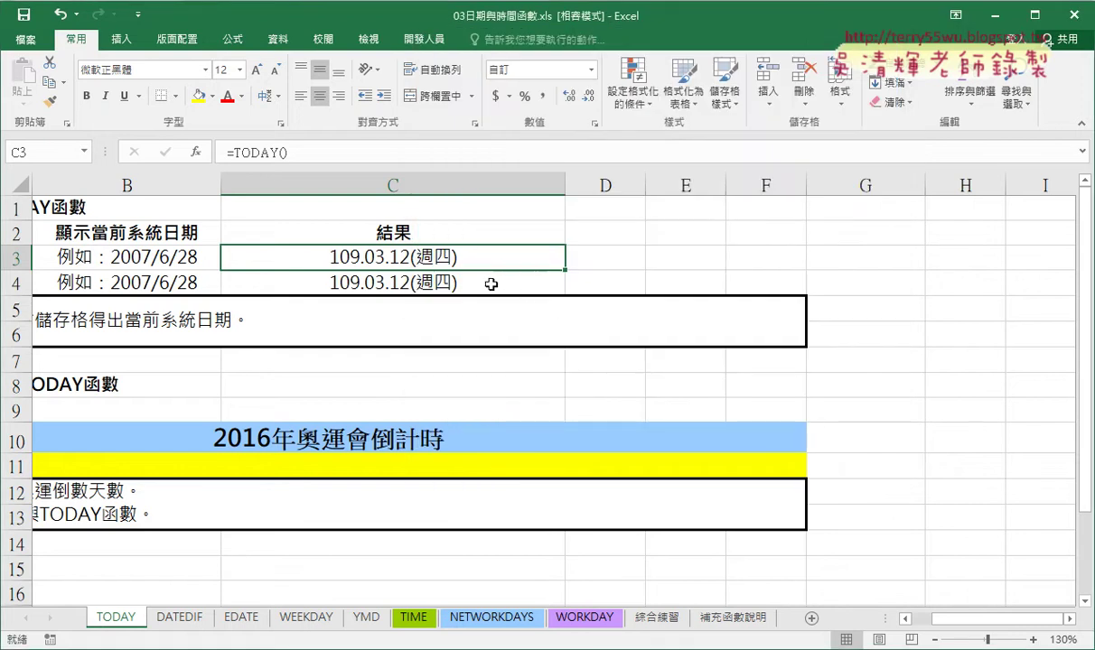
pyautogui.click(494, 282)
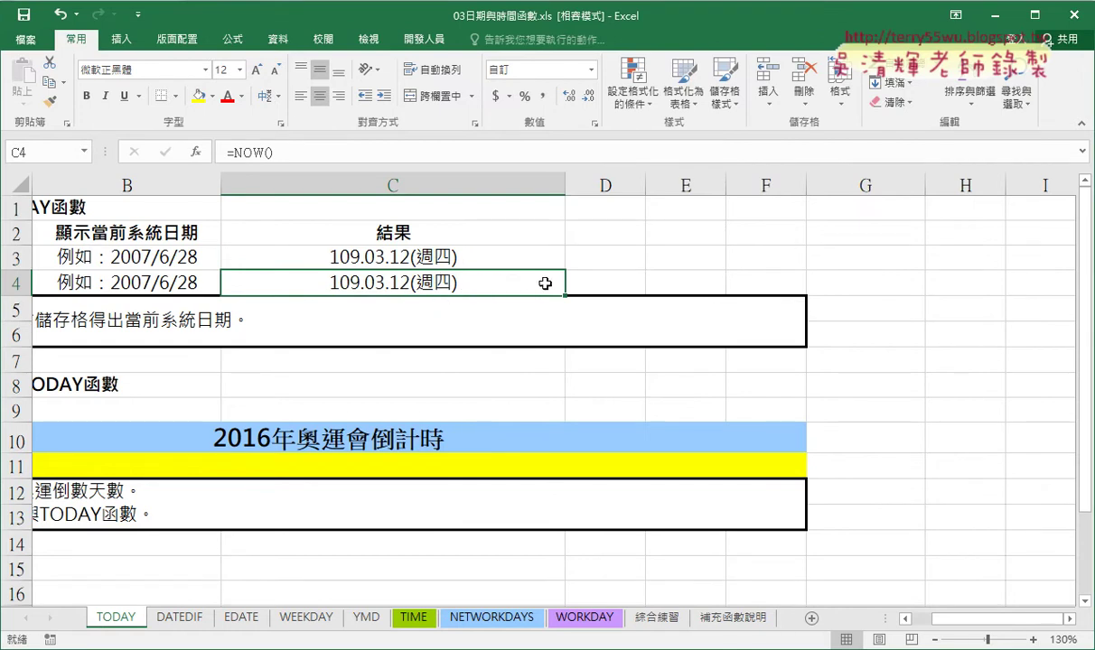
pyautogui.rightClick(495, 285)
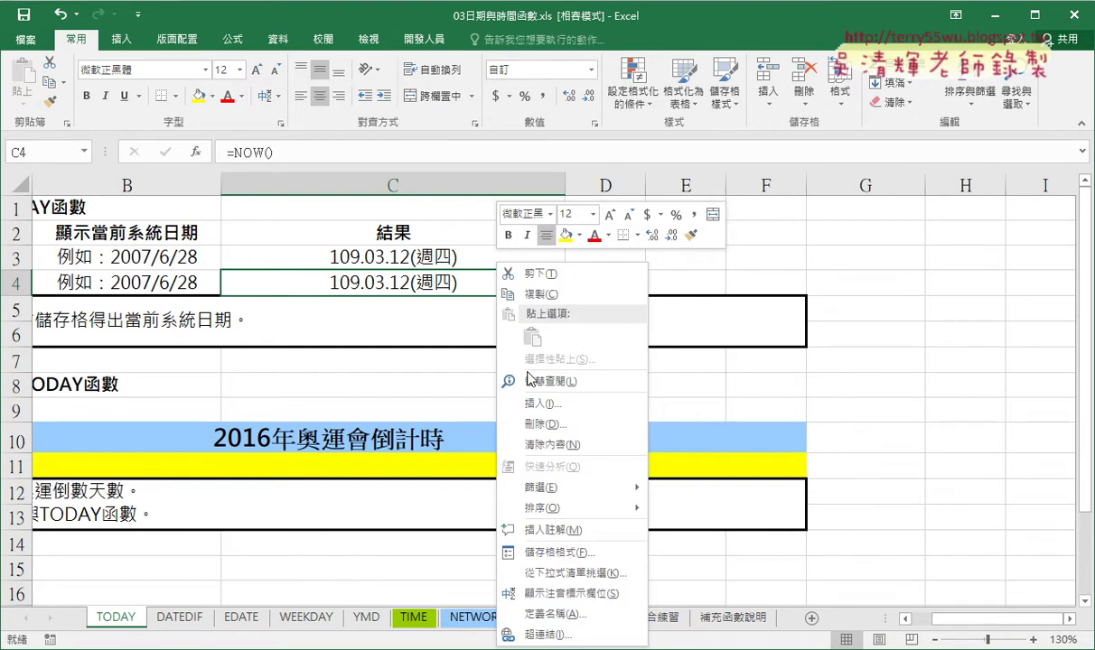
pyautogui.click(555, 554)
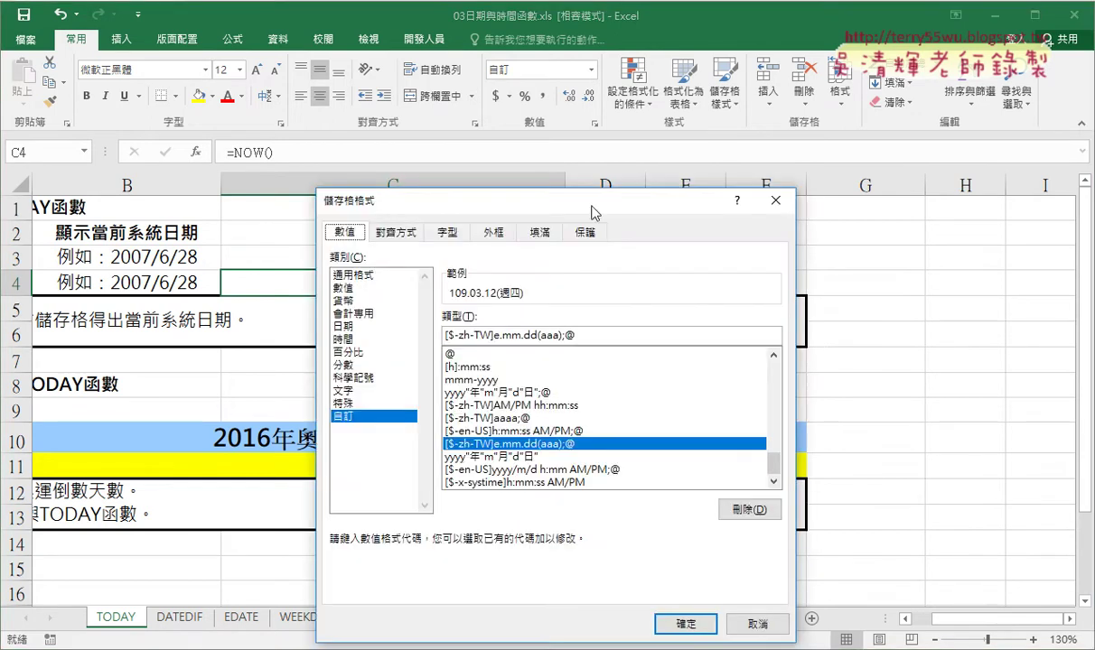
pyautogui.moveTo(505, 185); pyautogui.dragTo(722, 28)
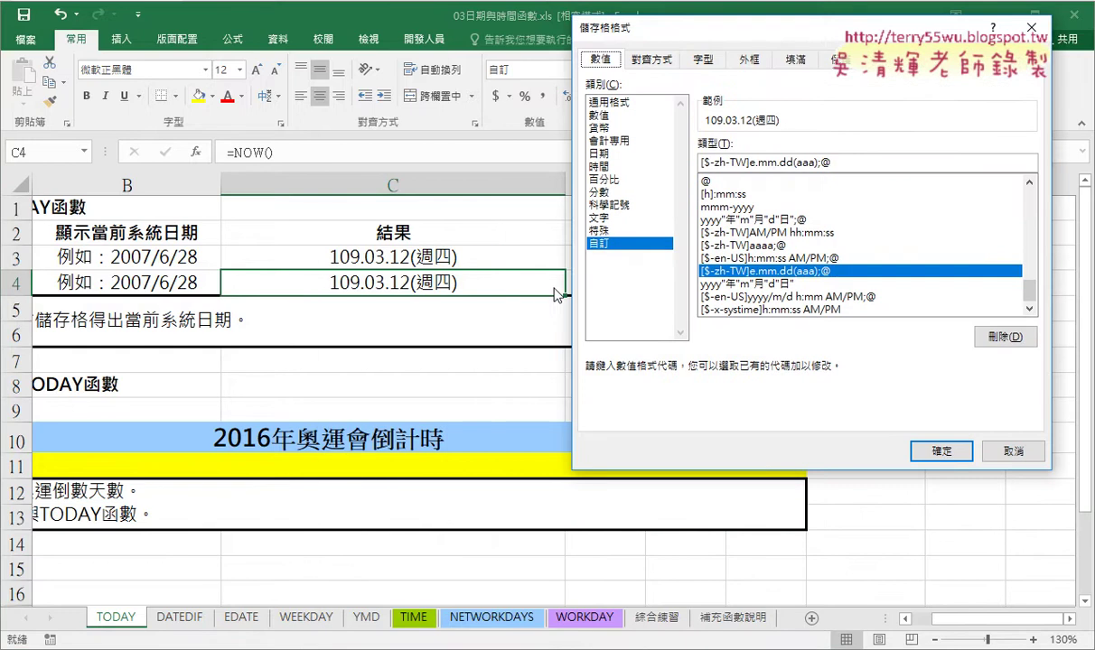
pyautogui.click(600, 166)
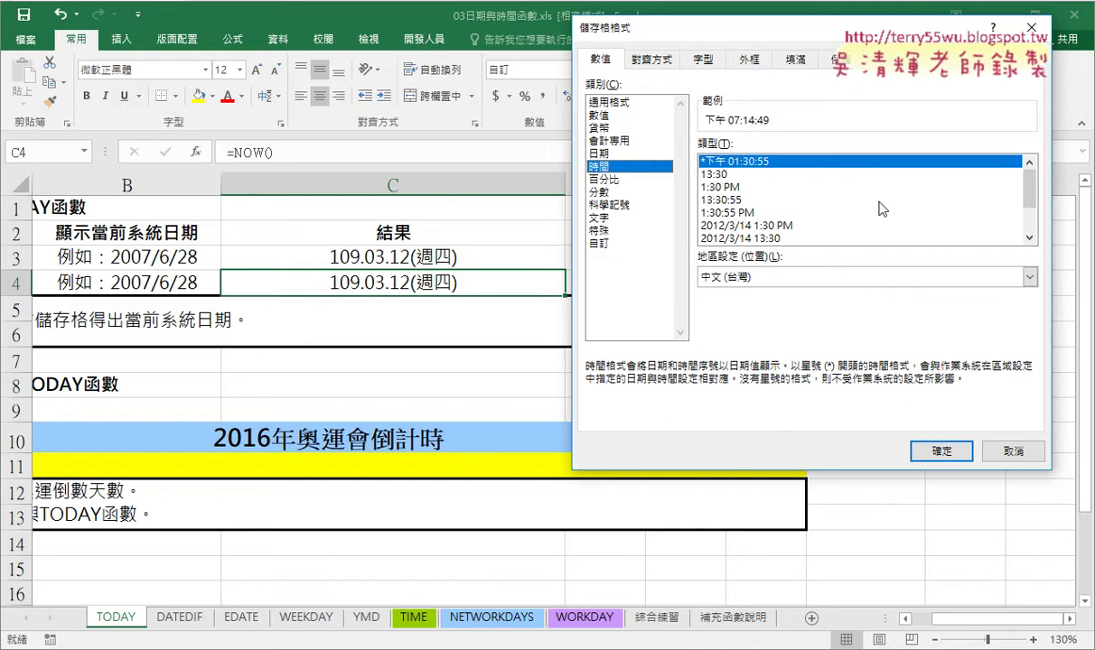
pyautogui.click(735, 213)
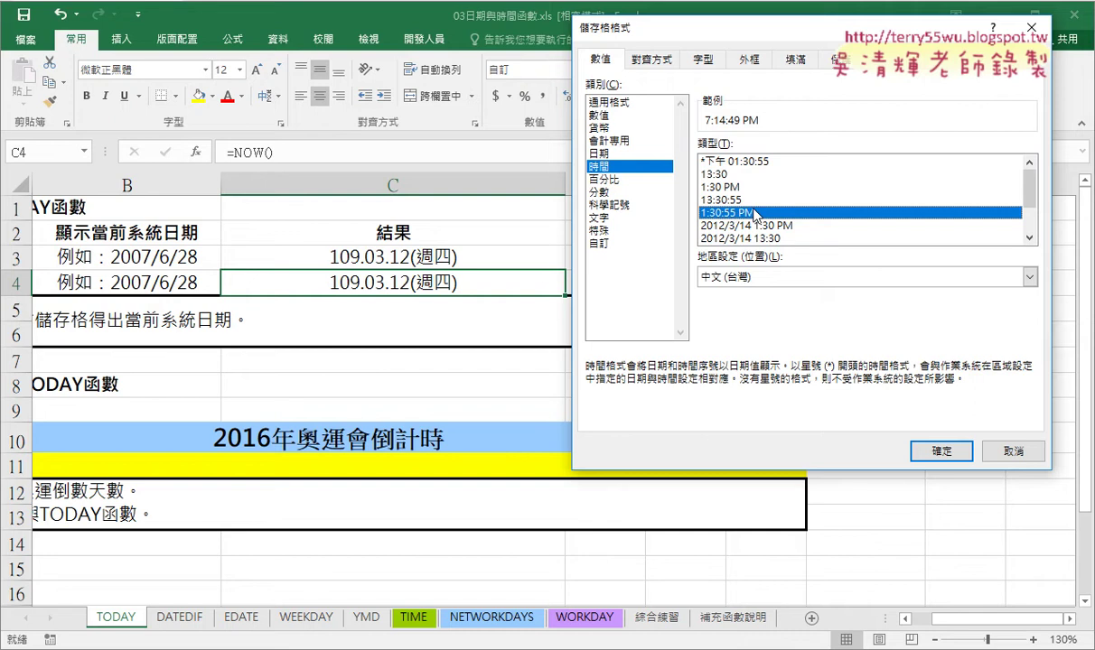
# Copy the h:mm:ss AM/PM code from the custom format, then cancel the dialog.
pyautogui.click(599, 244)
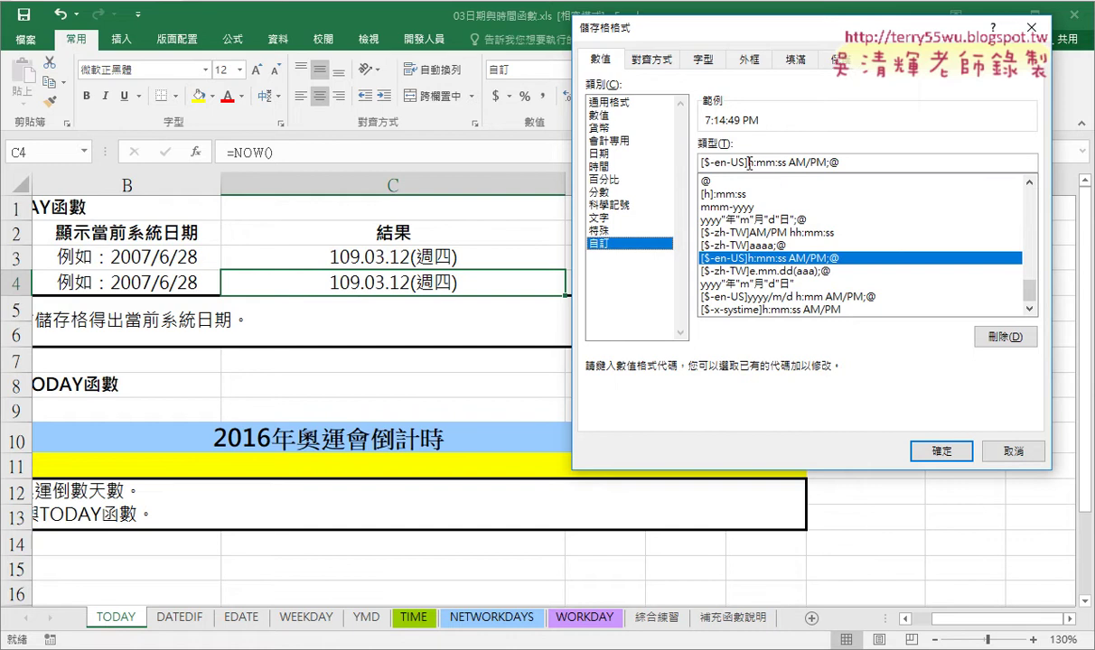
pyautogui.moveTo(747, 163); pyautogui.dragTo(801, 163)
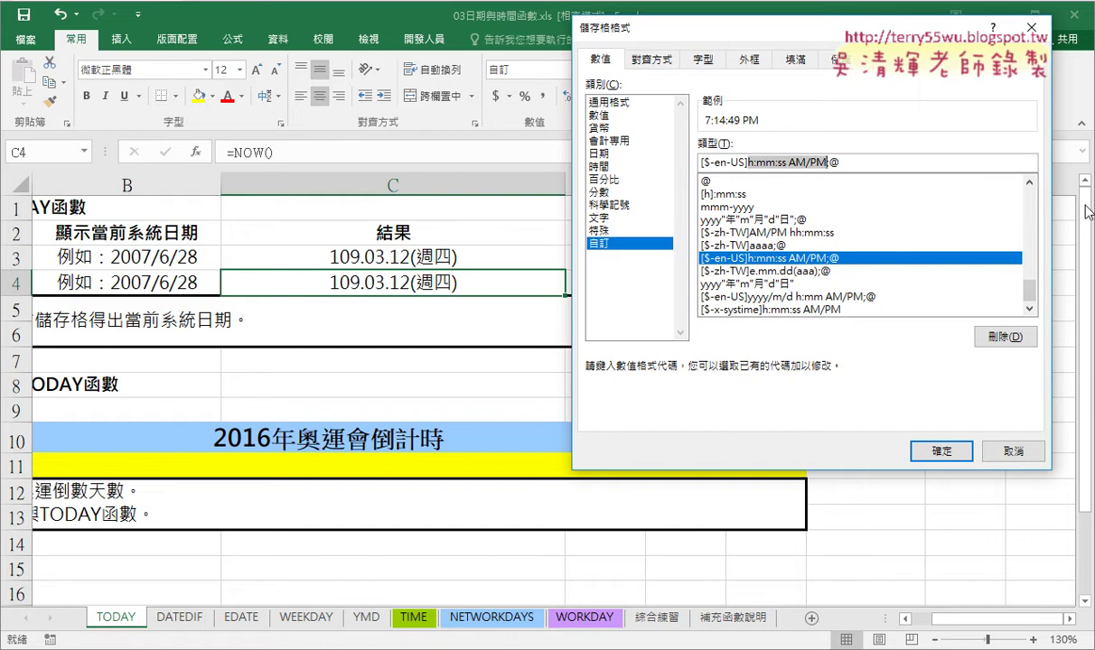
pyautogui.hotkey('shift', 'Right')
pyautogui.hotkey('shift', 'Right')
pyautogui.hotkey('shift', 'Right')
pyautogui.rightClick(801, 163)
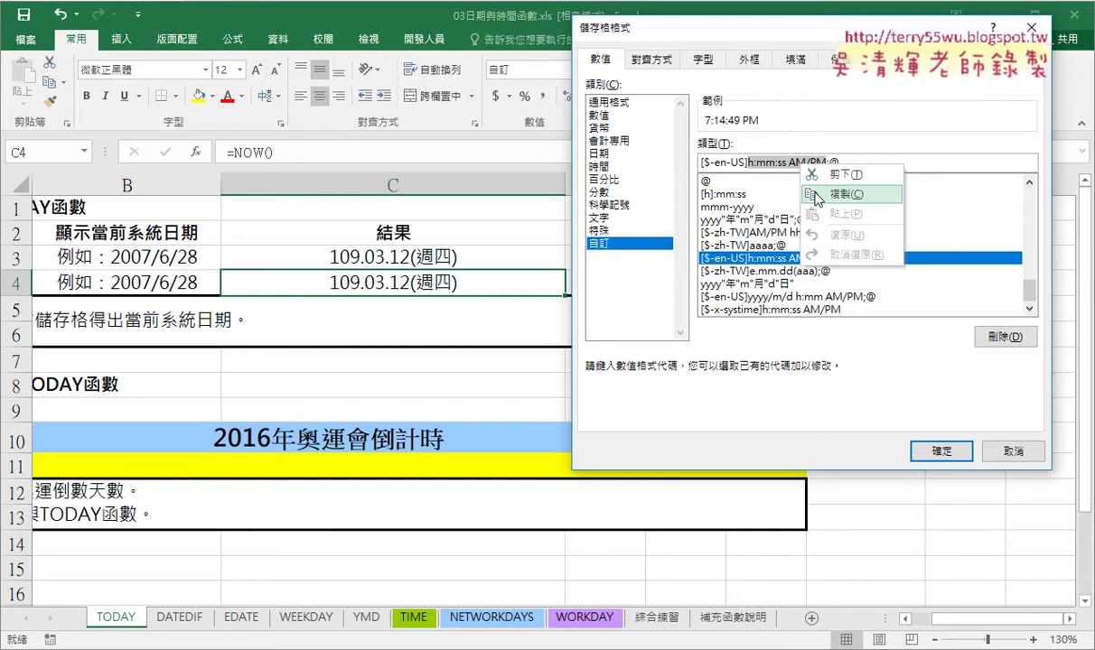
pyautogui.click(815, 194)
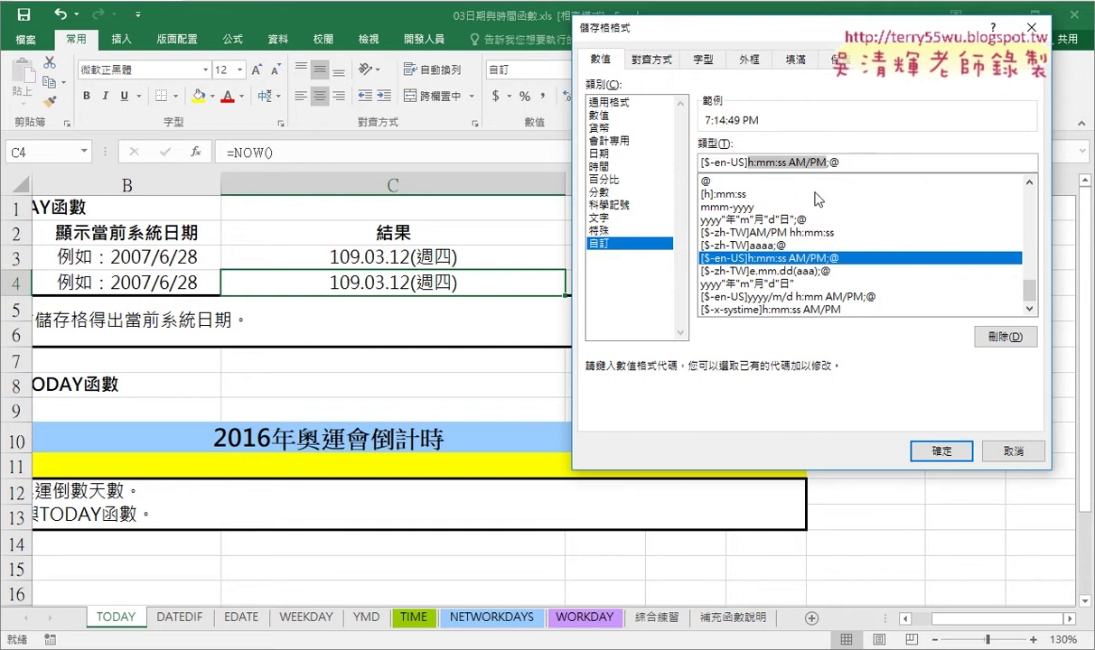
pyautogui.click(1014, 452)
# Append 'h:mm:ss AM/PM' after (aaa) in C4's custom format and apply it.
pyautogui.rightClick(443, 285)
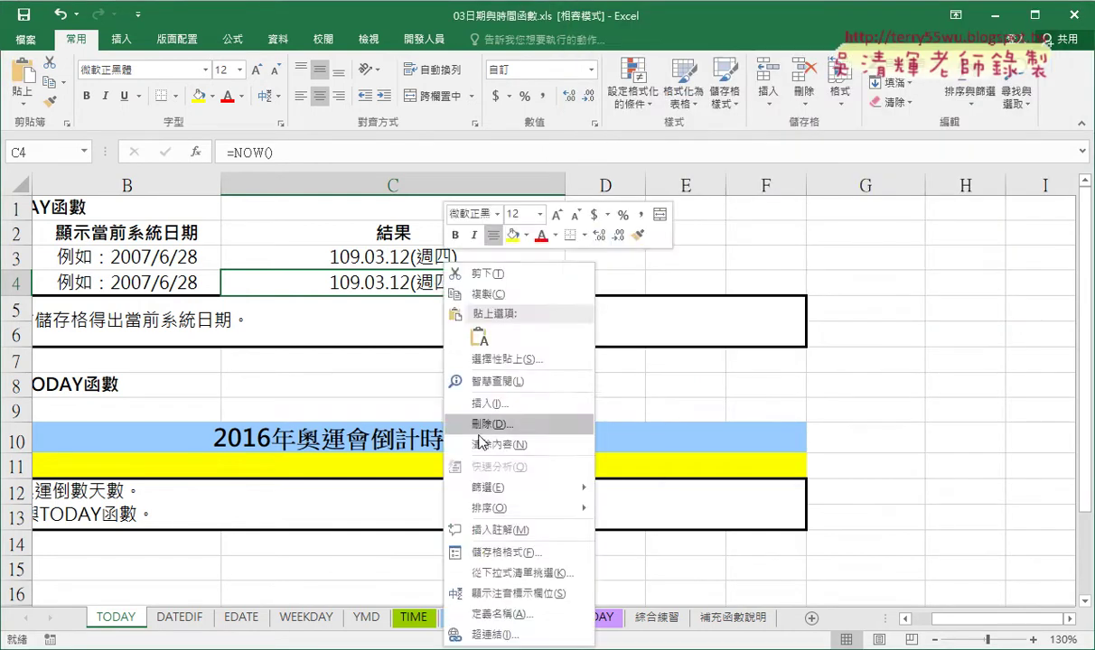
pyautogui.click(495, 555)
pyautogui.moveTo(606, 236); pyautogui.dragTo(889, 92)
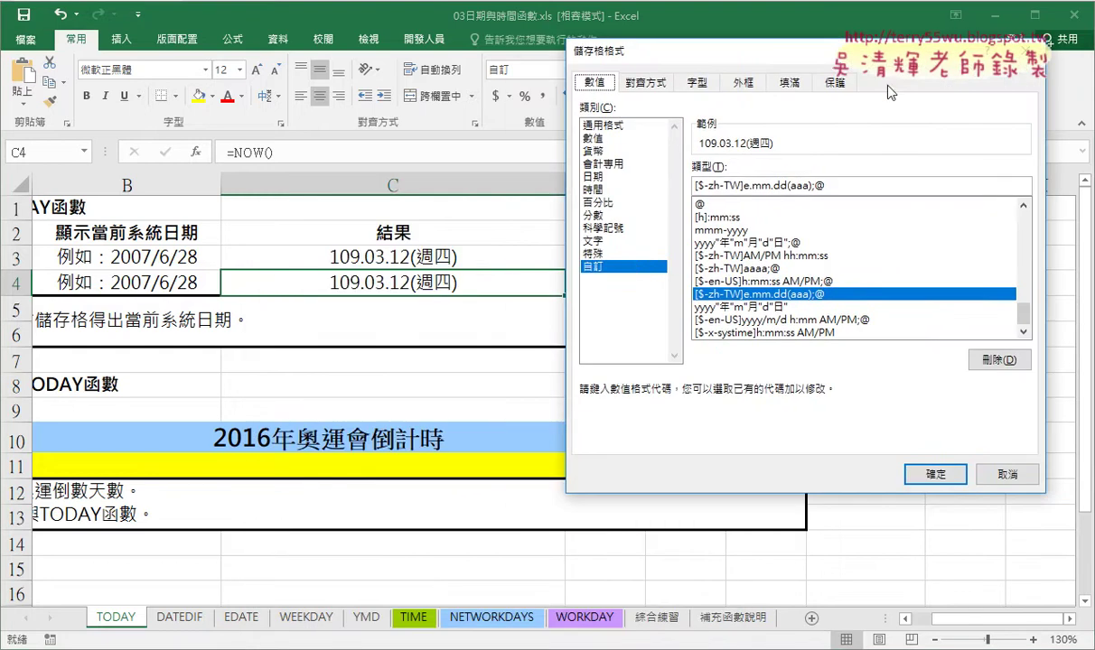
pyautogui.click(812, 185)
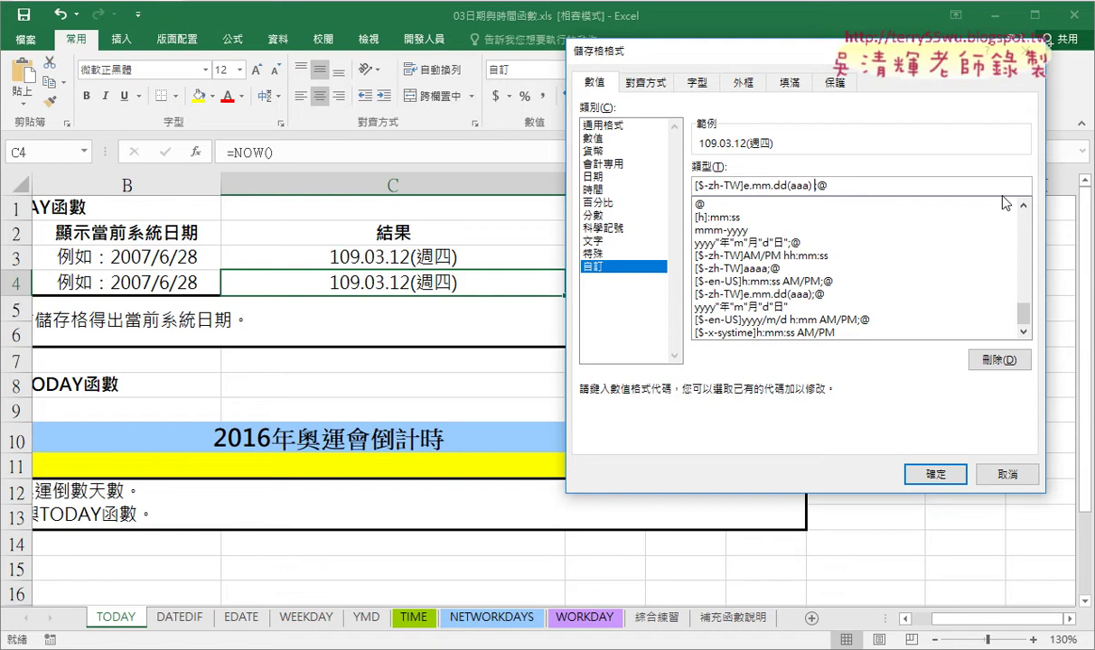
pyautogui.write('h:mm:ss AM/PM')
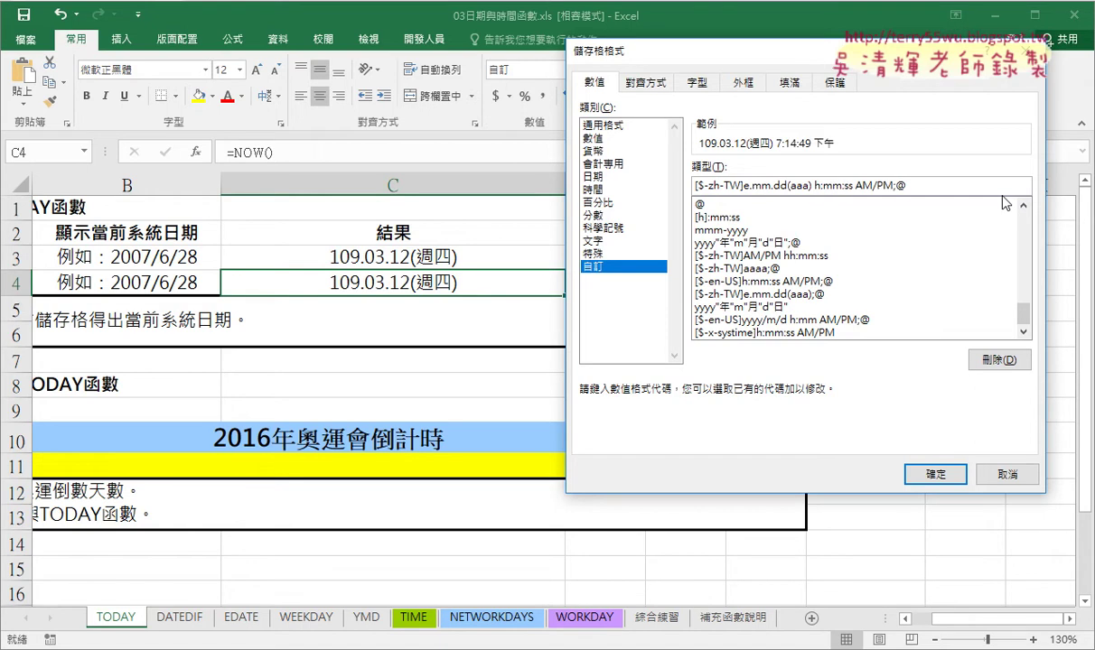
pyautogui.click(935, 473)
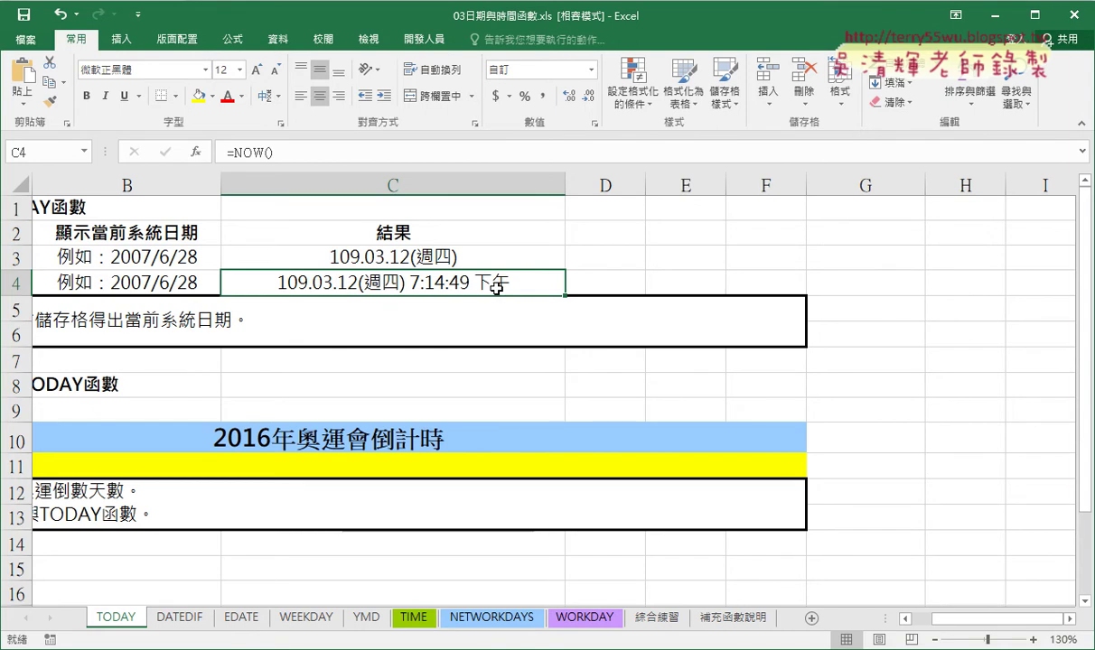
# Narrow column D and enter the header 年 in E2.
pyautogui.click(428, 265)
pyautogui.moveTo(427, 264); pyautogui.dragTo(427, 284)
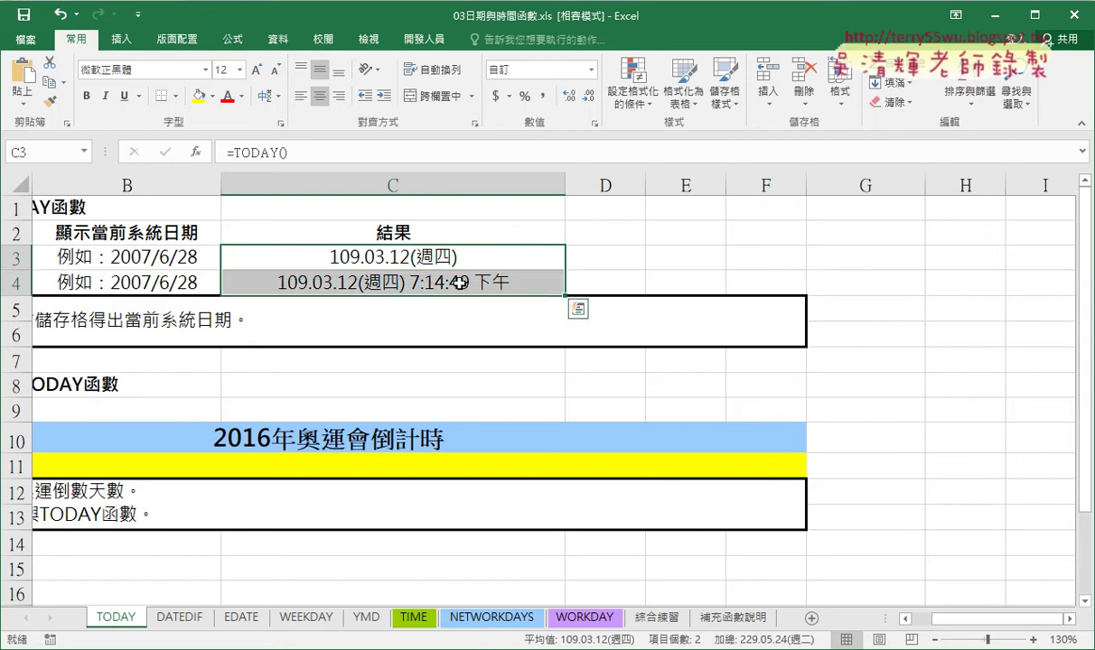
pyautogui.moveTo(644, 190); pyautogui.dragTo(617, 190)
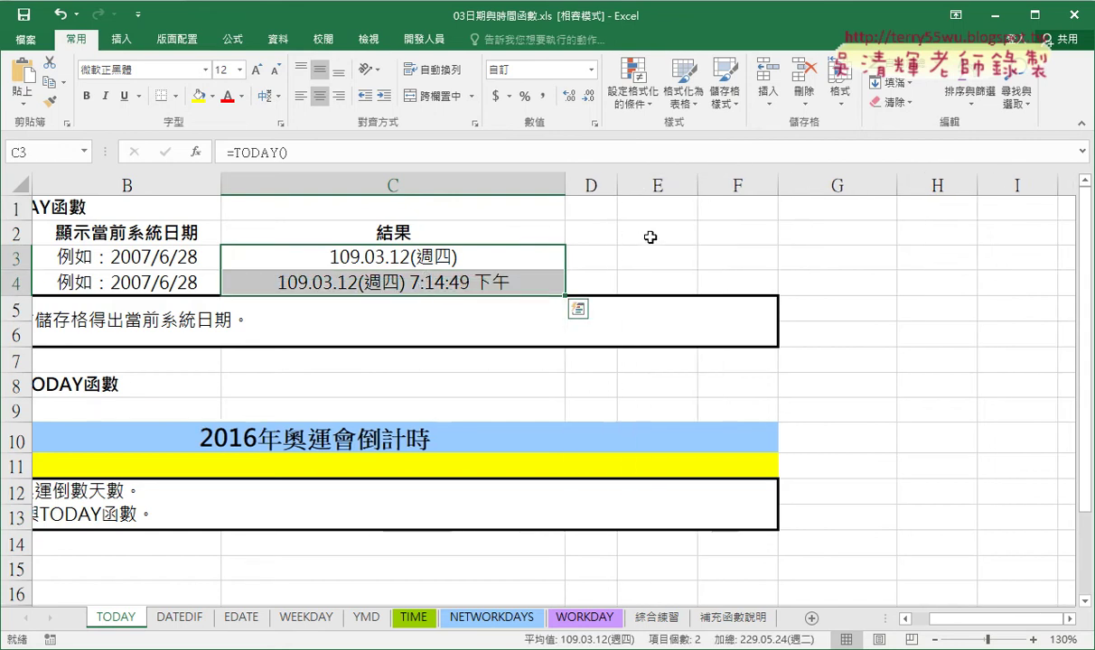
pyautogui.click(687, 236)
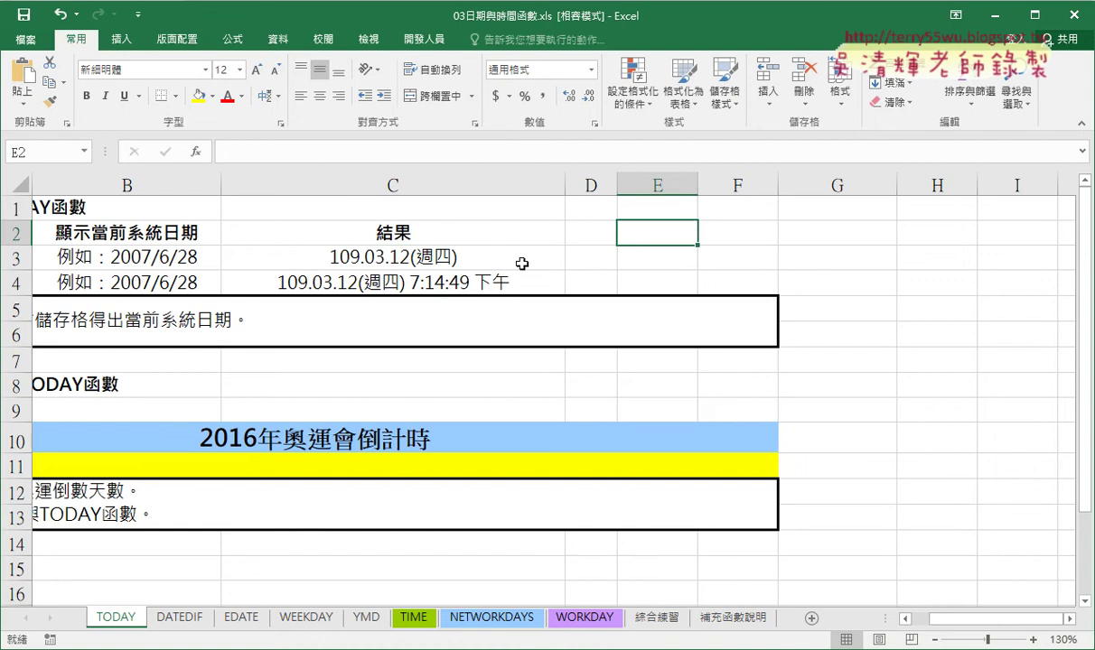
pyautogui.write('now')
pyautogui.press('BackSpace')
pyautogui.press('BackSpace')
pyautogui.press('BackSpace')
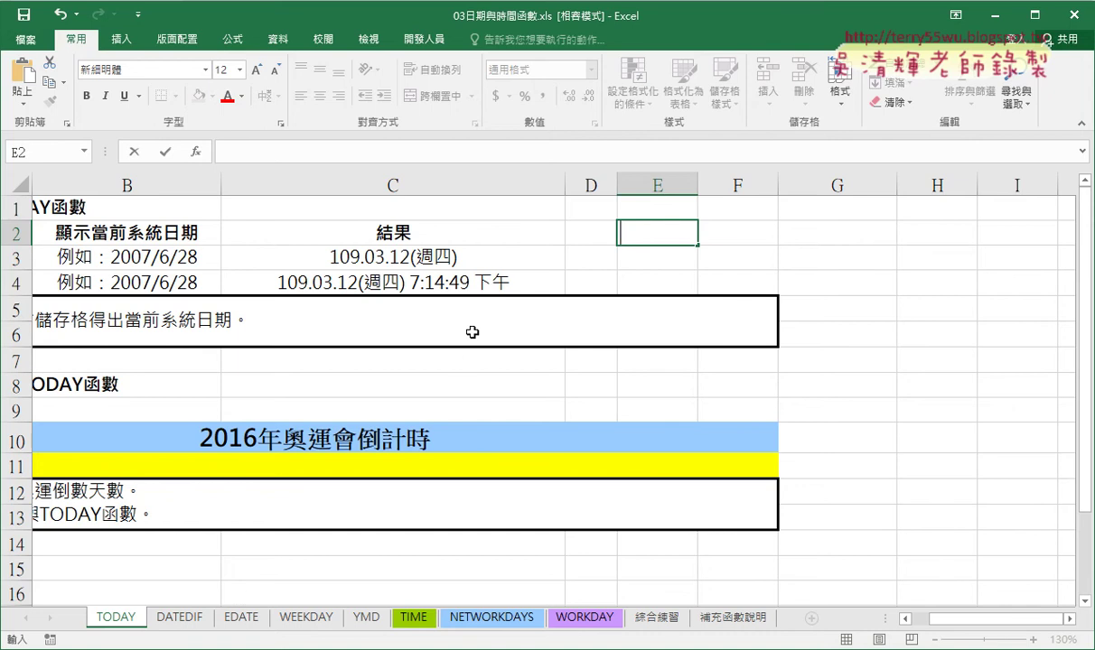
pyautogui.write('年')
pyautogui.press('Return')
pyautogui.press('Tab')
# Enter the headers 月, 日 and 周 into F2, G2 and H2.
pyautogui.write('月')
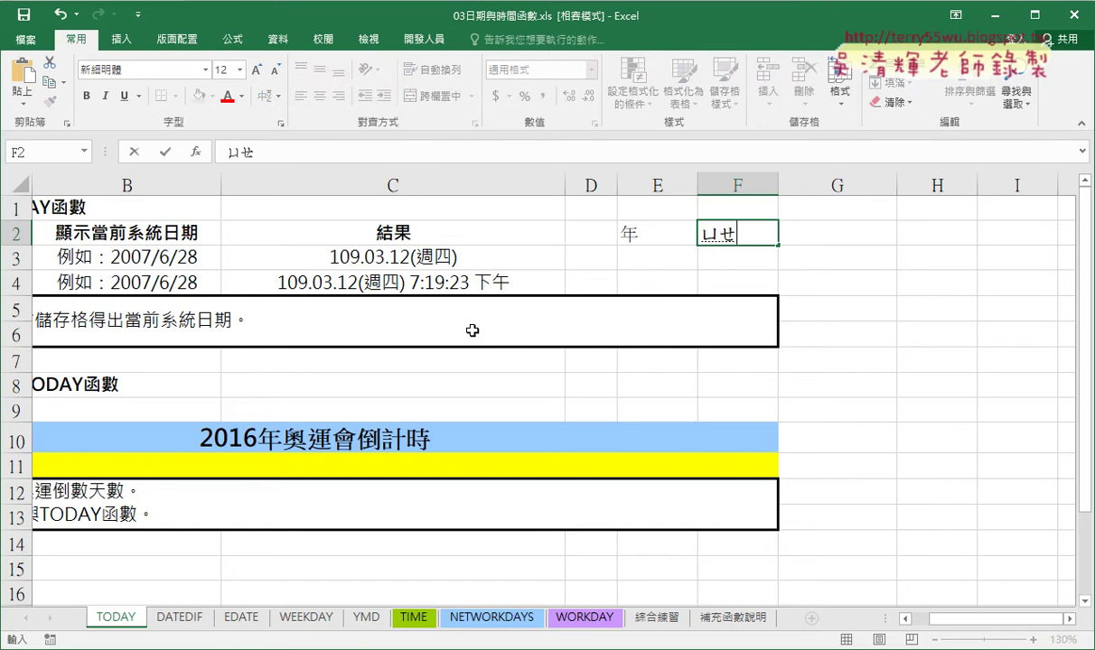
pyautogui.press('Return')
pyautogui.press('Tab')
pyautogui.write('ㄖ4')
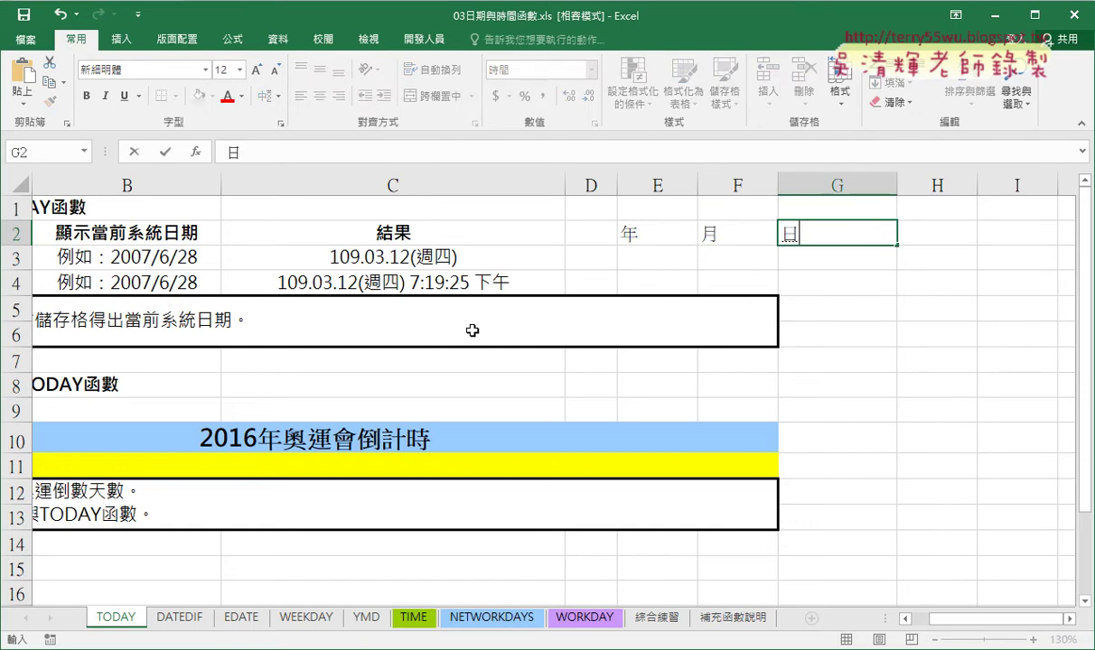
pyautogui.press('Return')
pyautogui.press('Tab')
pyautogui.write('ㄓㄡ')
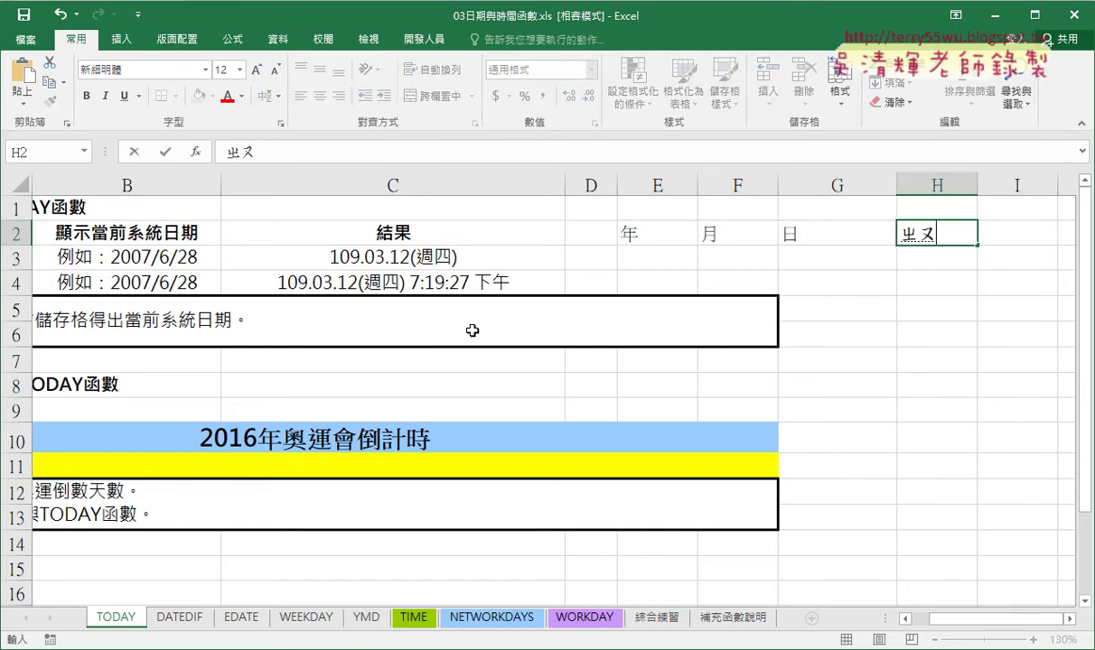
pyautogui.press('space')
pyautogui.press('Return')
pyautogui.press('Tab')
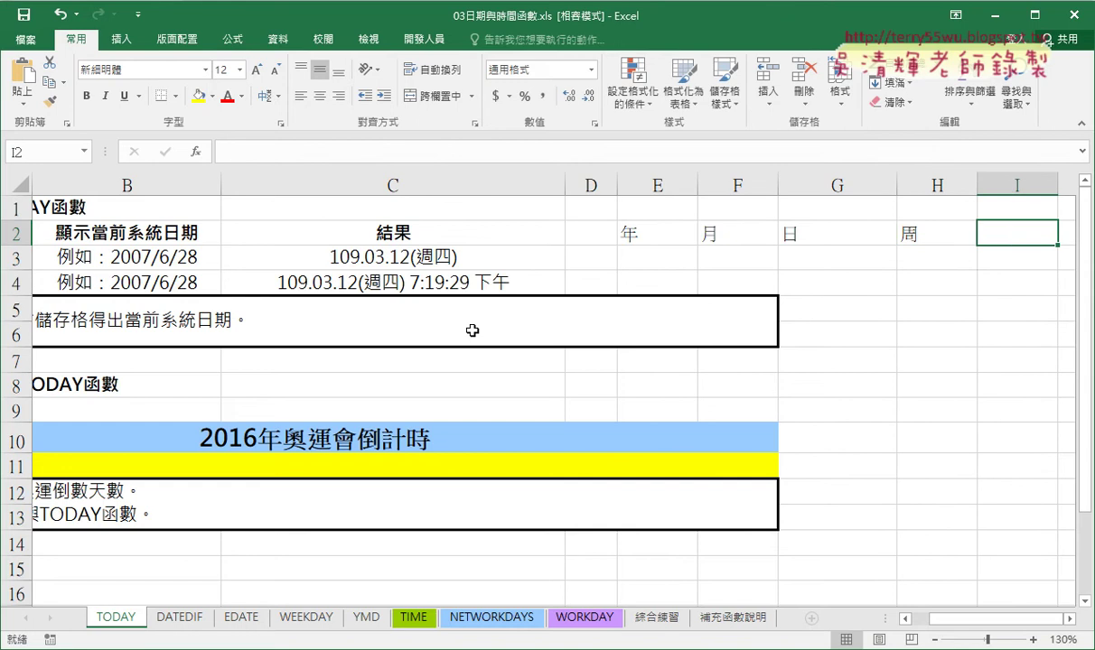
# Give E2:H4 a red outline and red inside borders via More Borders.
pyautogui.click(664, 243)
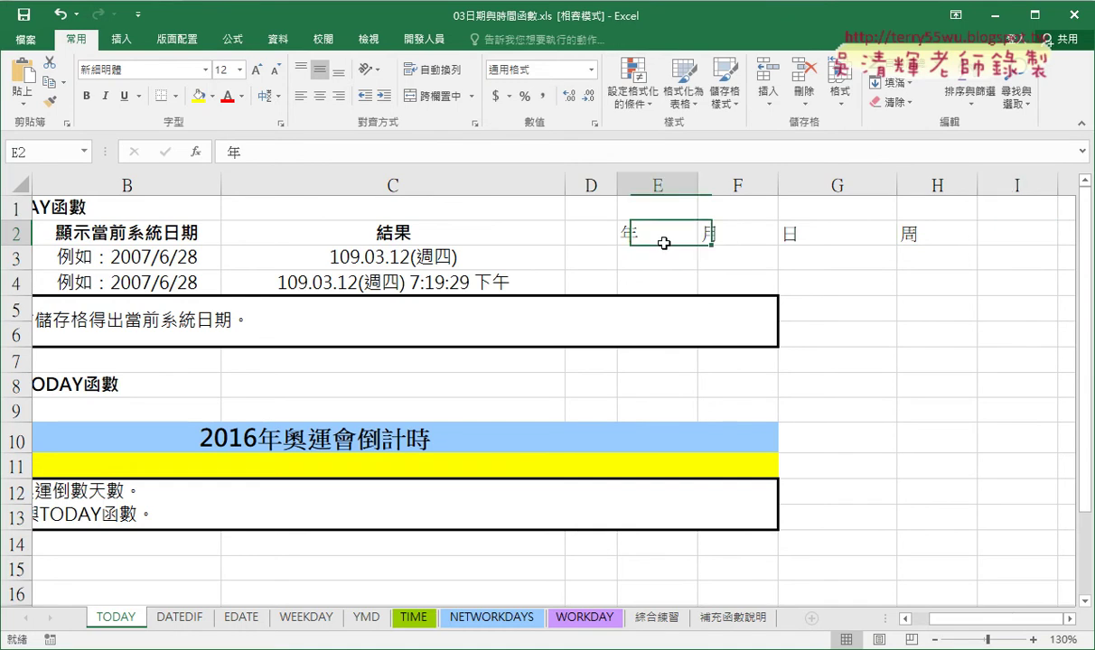
pyautogui.moveTo(664, 243); pyautogui.dragTo(911, 285)
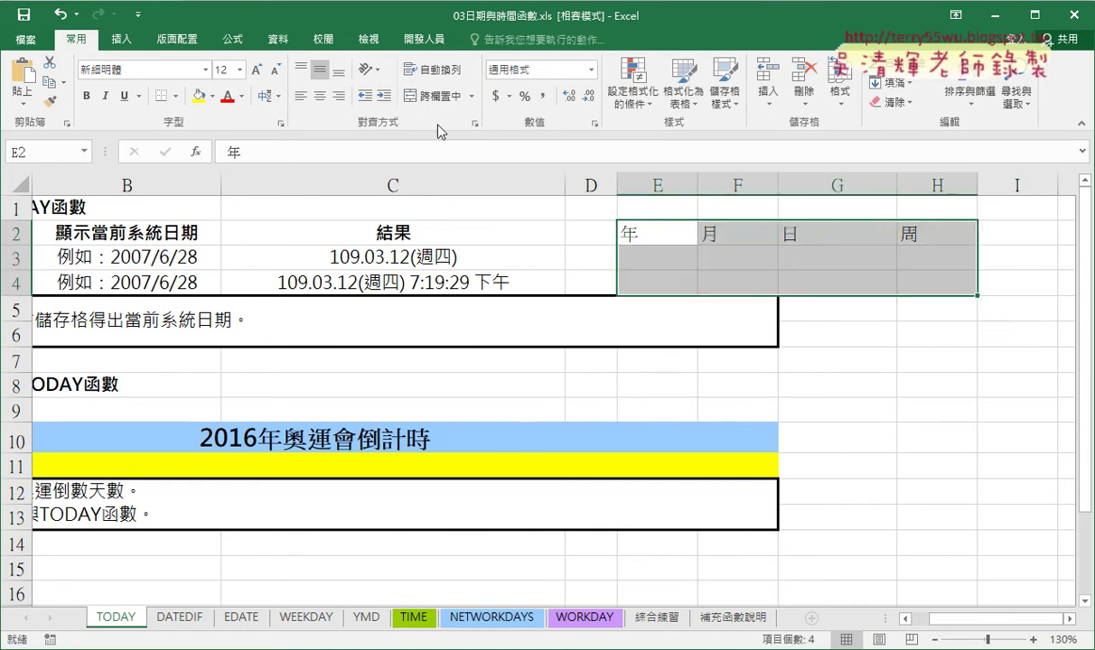
pyautogui.click(174, 96)
pyautogui.click(206, 531)
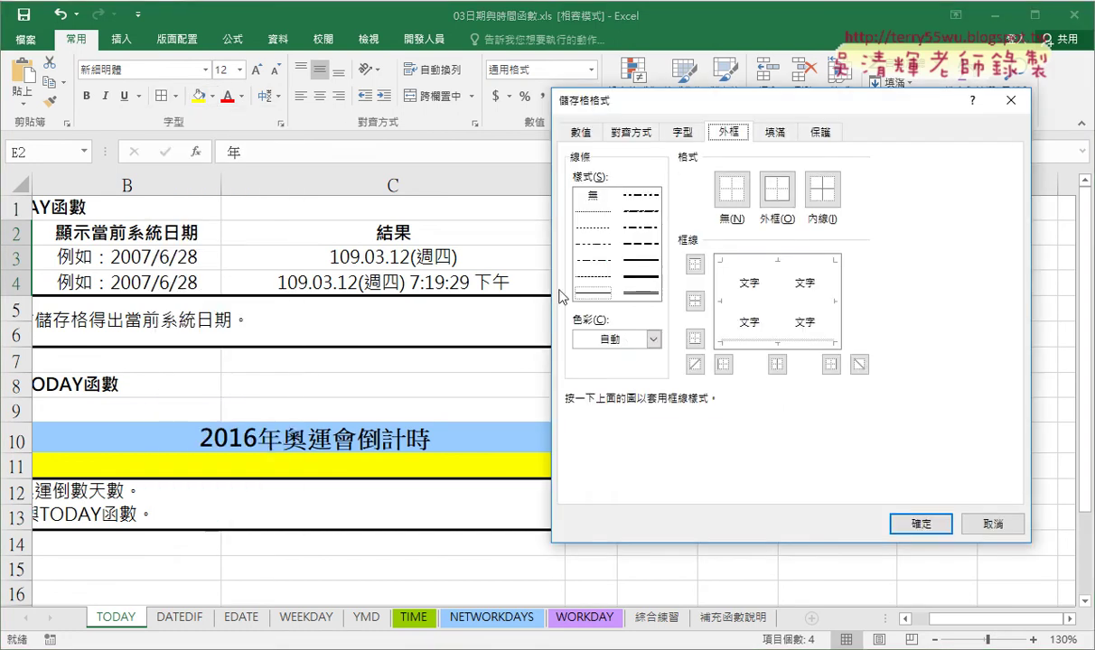
pyautogui.click(630, 343)
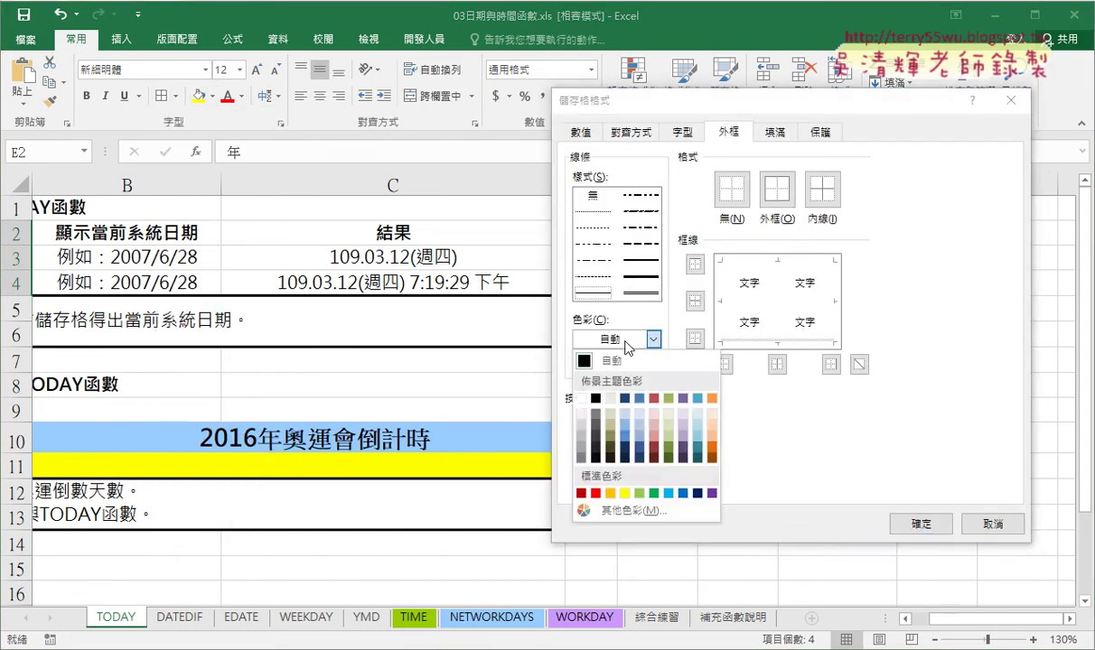
pyautogui.click(566, 470)
pyautogui.click(769, 188)
pyautogui.click(822, 188)
pyautogui.click(920, 524)
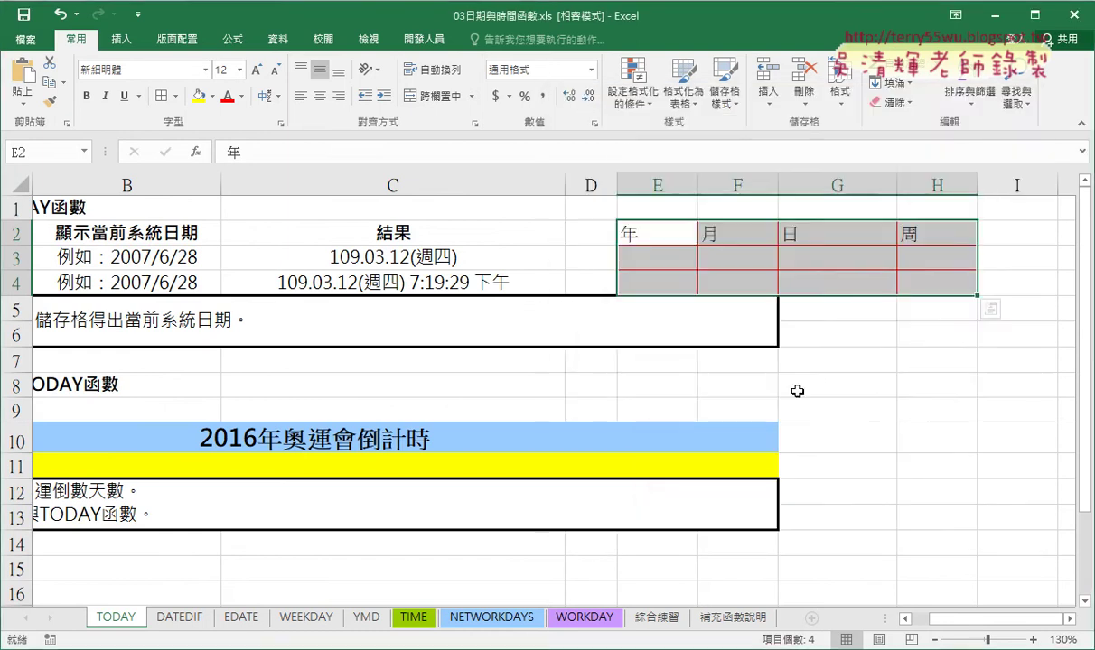
# Step through cells E3 to H3 to check the new red table borders.
pyautogui.click(800, 386)
pyautogui.click(642, 257)
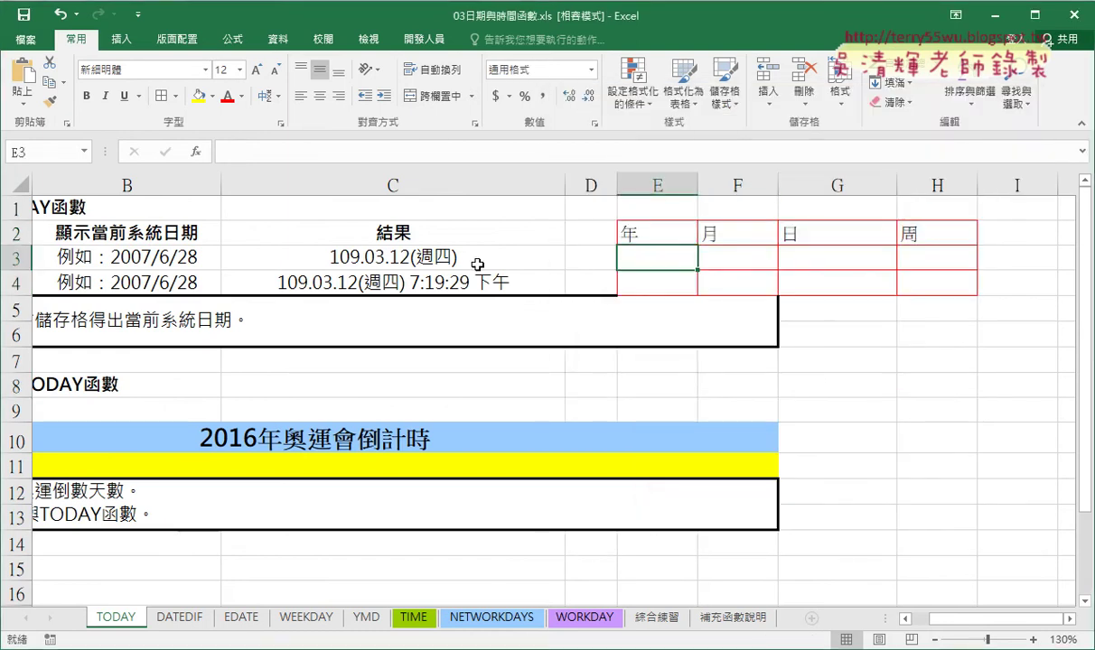
pyautogui.click(715, 244)
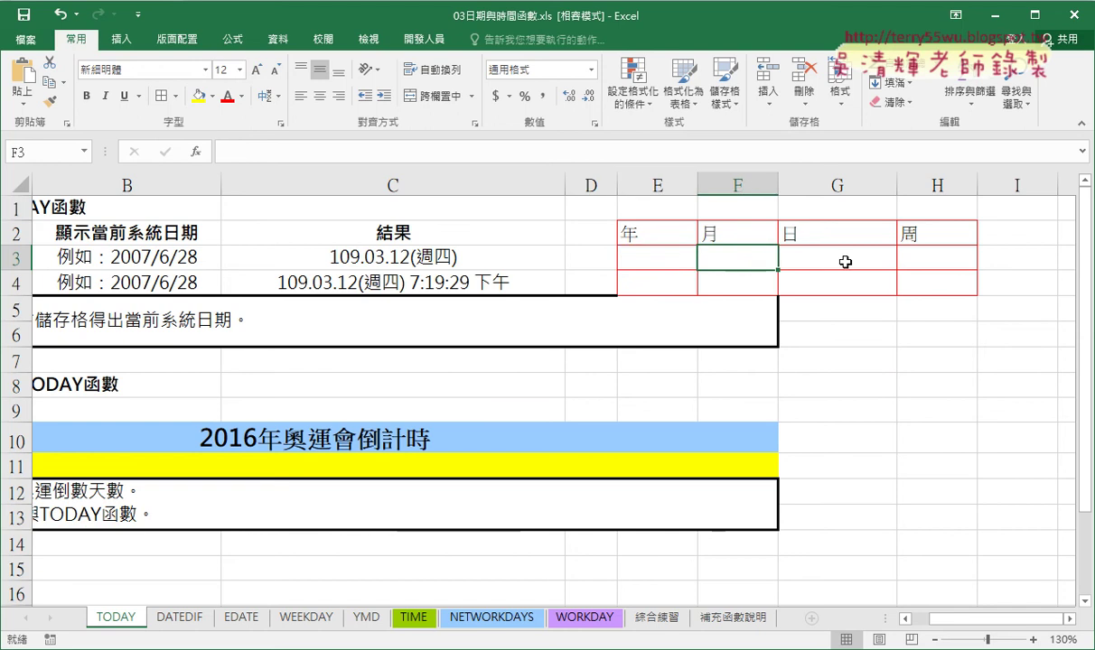
pyautogui.click(801, 248)
pyautogui.click(921, 260)
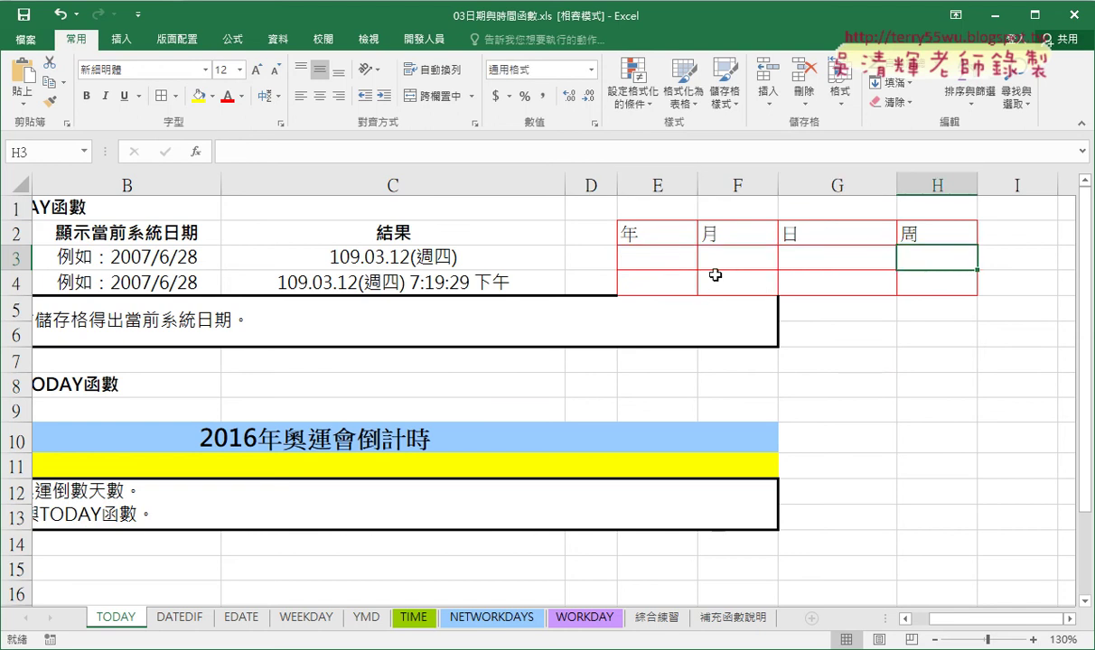
pyautogui.click(645, 253)
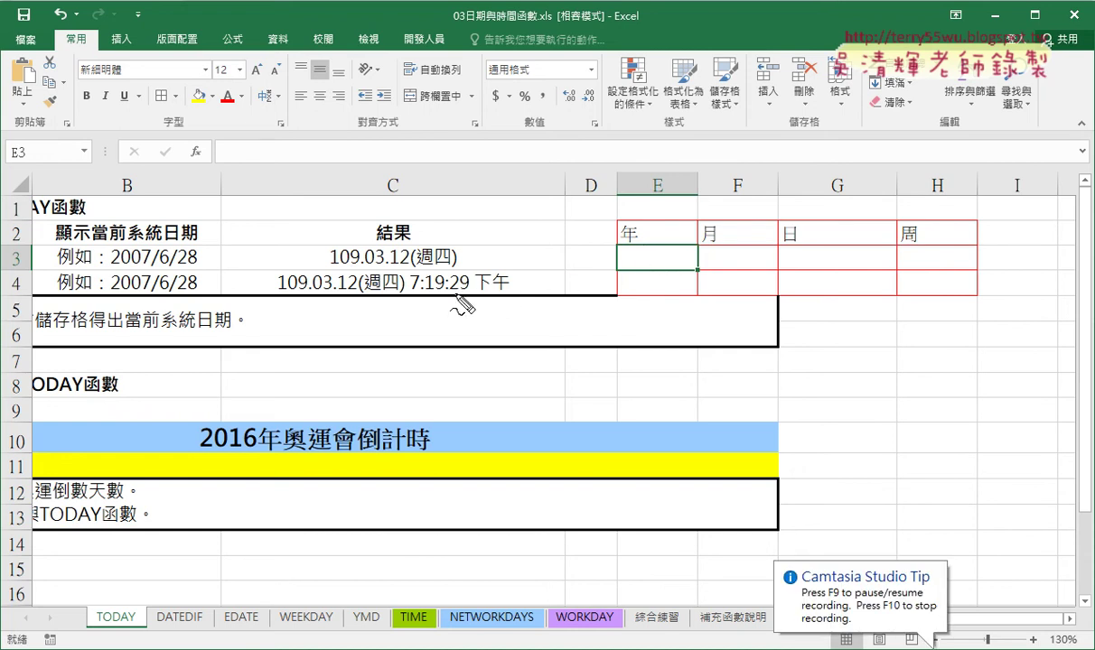
pyautogui.moveTo(456, 261)
pyautogui.mouseDown()
pyautogui.moveTo(329, 271)
pyautogui.moveTo(456, 263)
pyautogui.mouseUp()
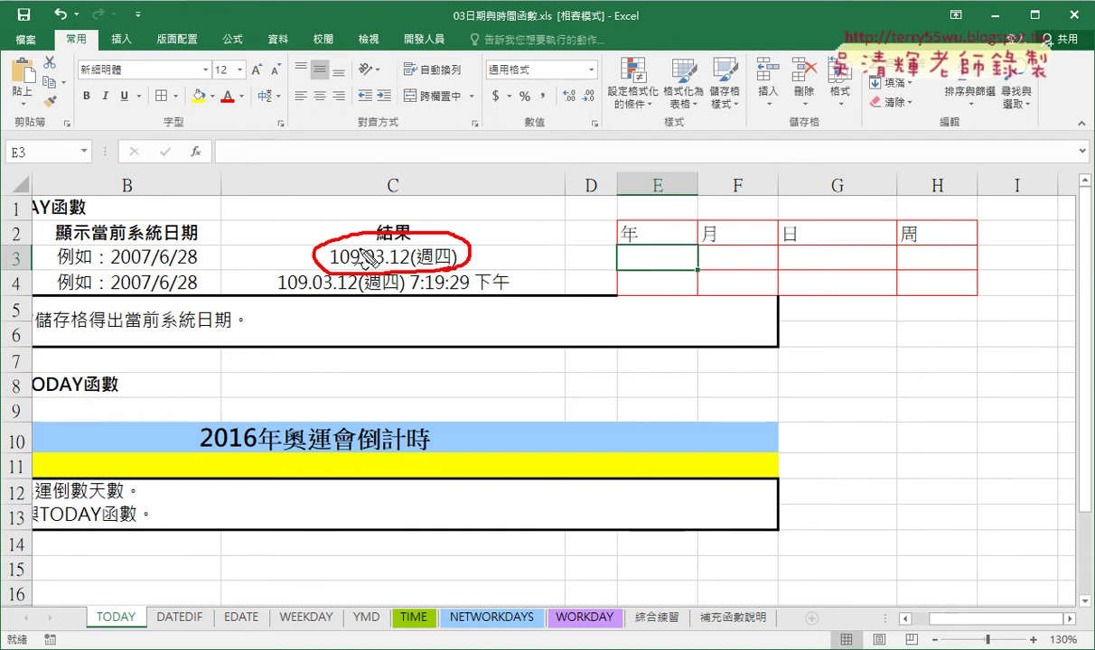
pyautogui.moveTo(359, 237); pyautogui.dragTo(357, 276)
pyautogui.moveTo(391, 231); pyautogui.dragTo(391, 275)
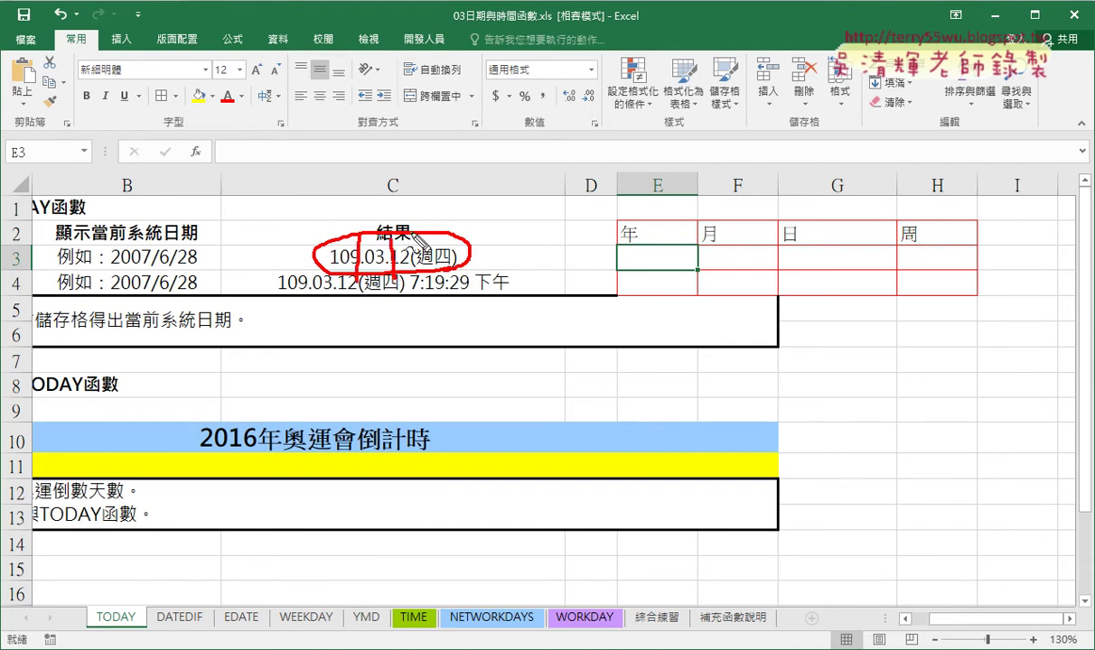
pyautogui.moveTo(411, 230); pyautogui.dragTo(411, 275)
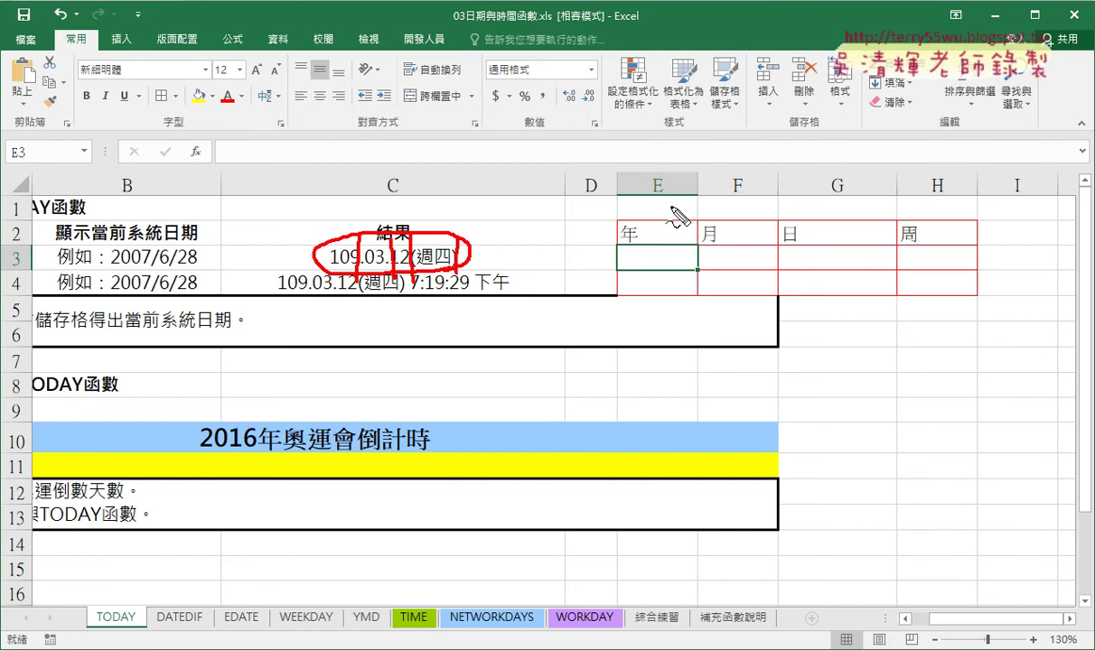
pyautogui.moveTo(364, 153)
pyautogui.mouseDown()
pyautogui.moveTo(422, 150)
pyautogui.moveTo(392, 187)
pyautogui.moveTo(459, 187)
pyautogui.moveTo(490, 165)
pyautogui.moveTo(486, 197)
pyautogui.moveTo(370, 215)
pyautogui.moveTo(359, 117)
pyautogui.moveTo(497, 122)
pyautogui.moveTo(497, 206)
pyautogui.mouseUp()
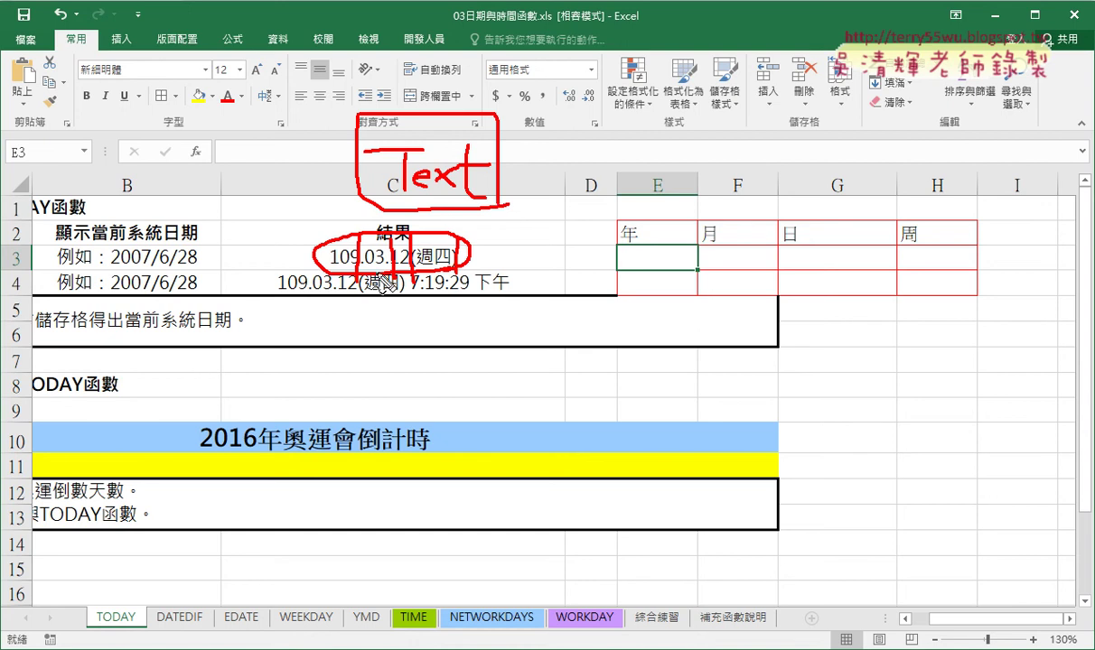
pyautogui.moveTo(623, 241)
pyautogui.mouseDown()
pyautogui.moveTo(639, 237)
pyautogui.moveTo(637, 257)
pyautogui.mouseUp()
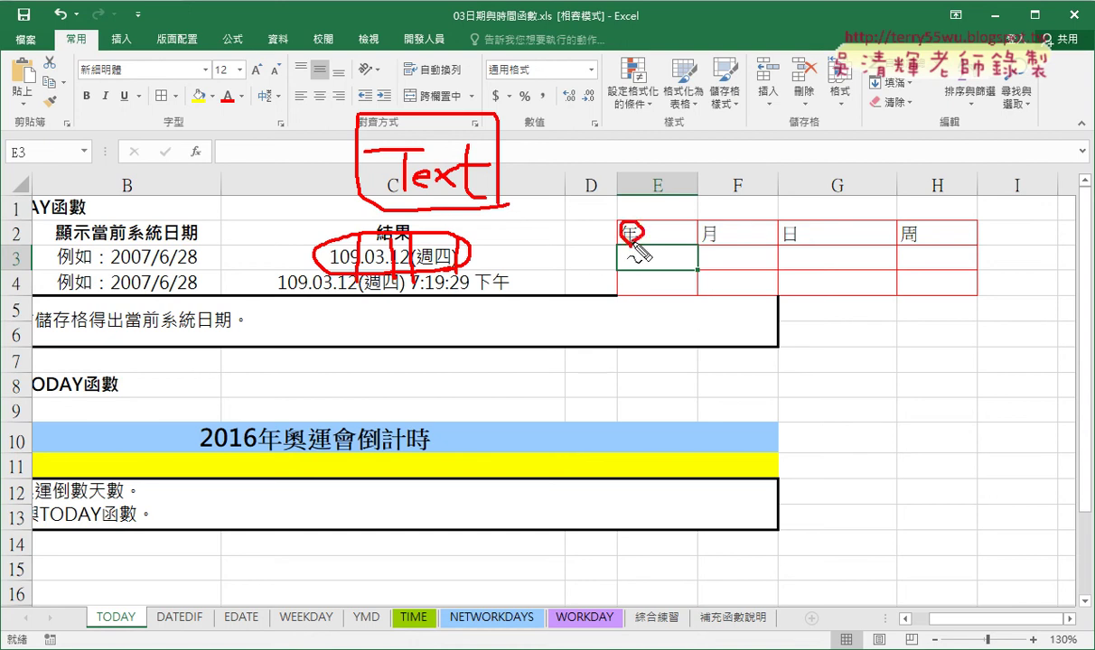
pyautogui.moveTo(710, 225); pyautogui.dragTo(715, 238)
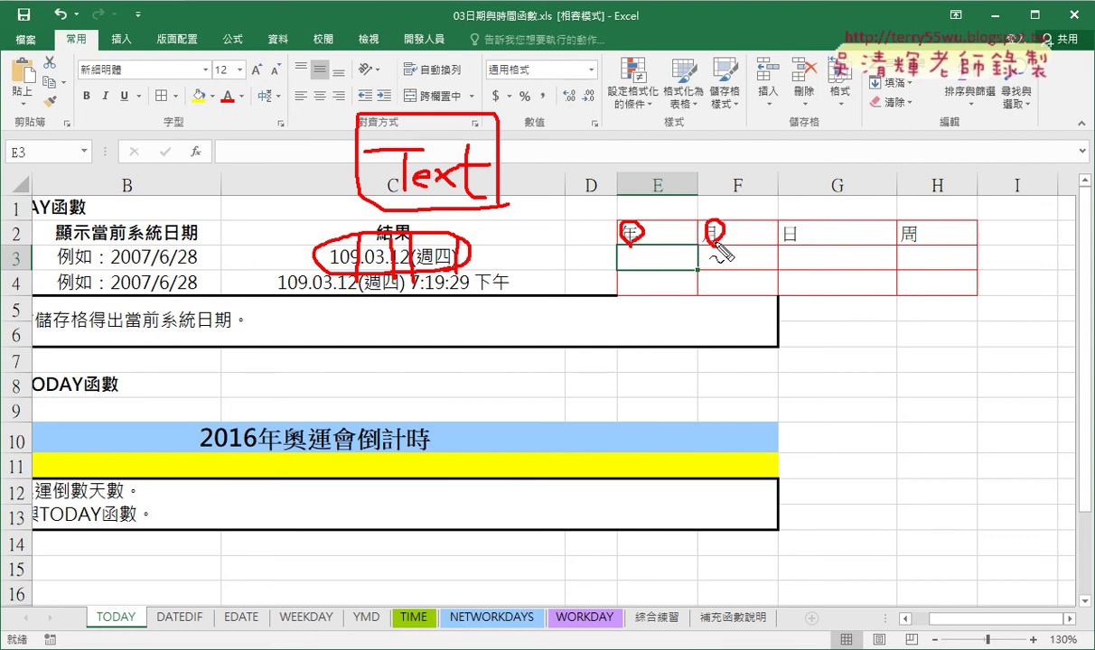
pyautogui.moveTo(795, 224); pyautogui.dragTo(790, 223)
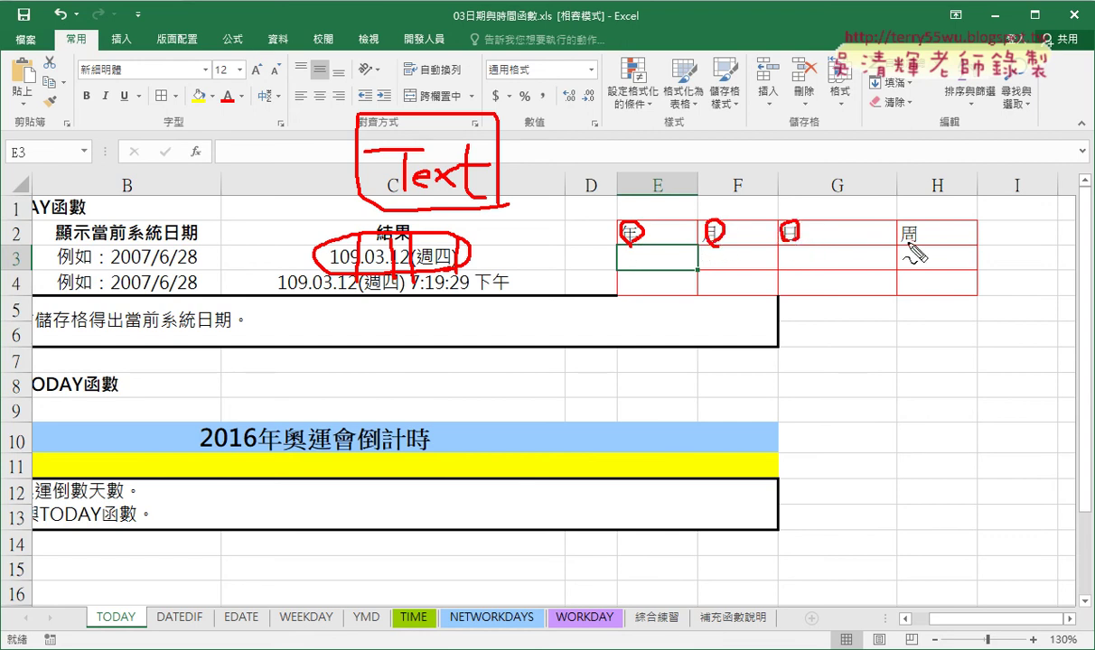
pyautogui.moveTo(910, 221); pyautogui.dragTo(906, 218)
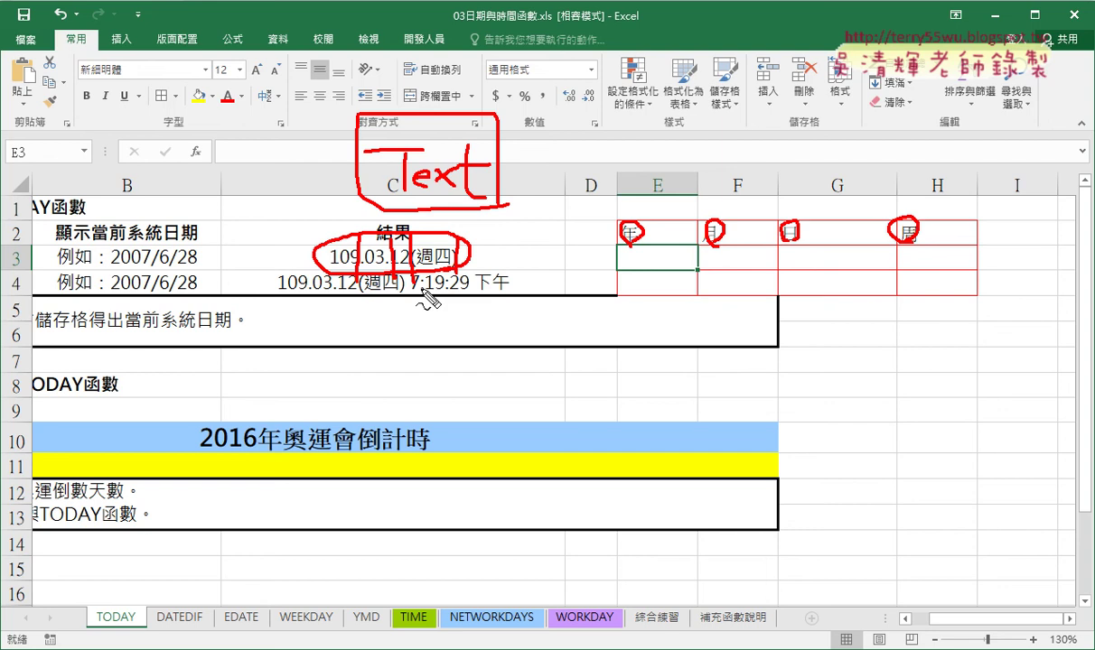
pyautogui.moveTo(434, 291); pyautogui.dragTo(467, 291)
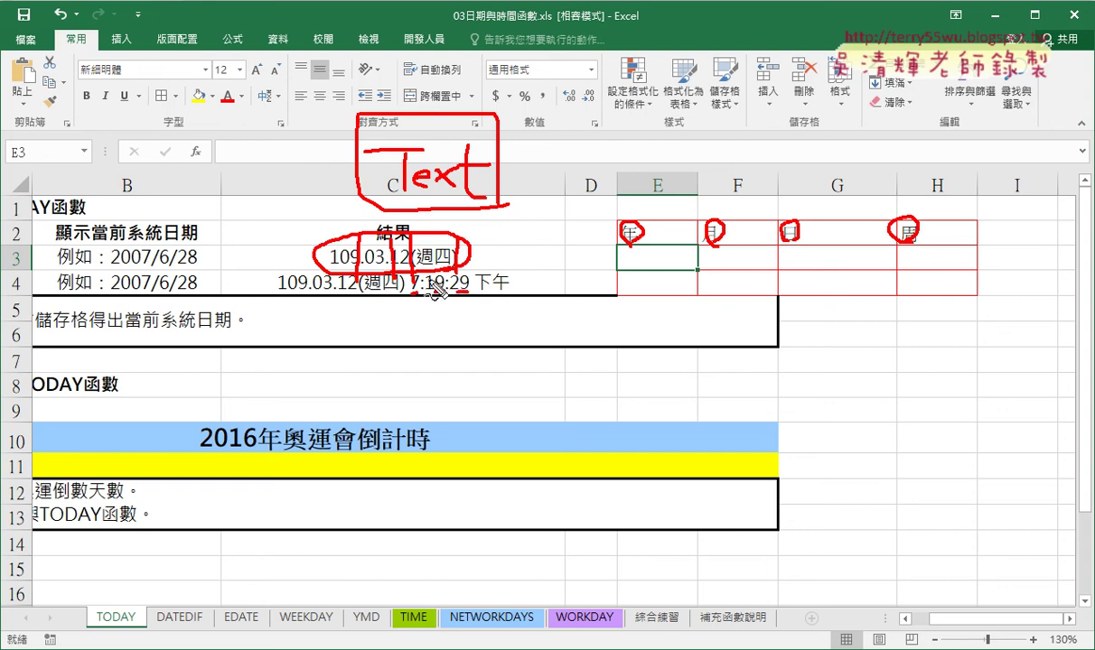